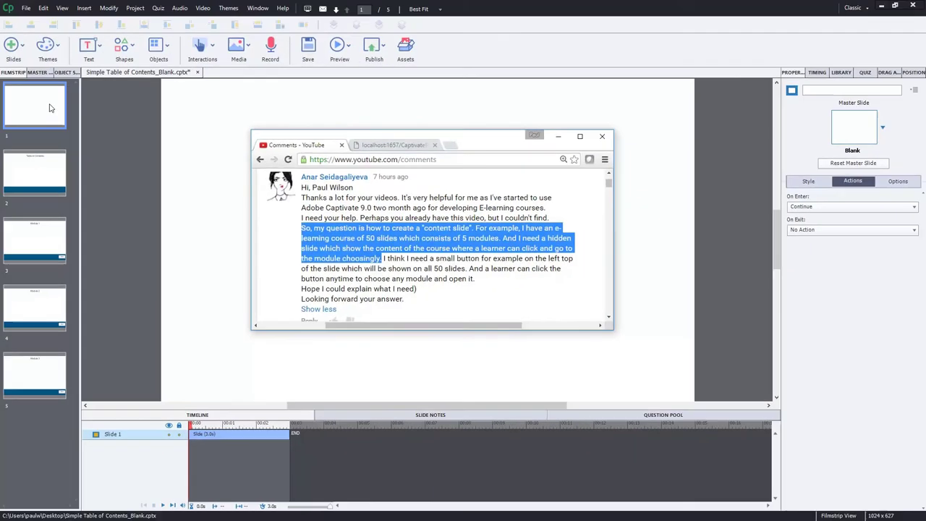
# Review the blank opening slide, the Table of Contents slide and the Module 1, Module 2 and Module 3 slides
pyautogui.click(49, 107)
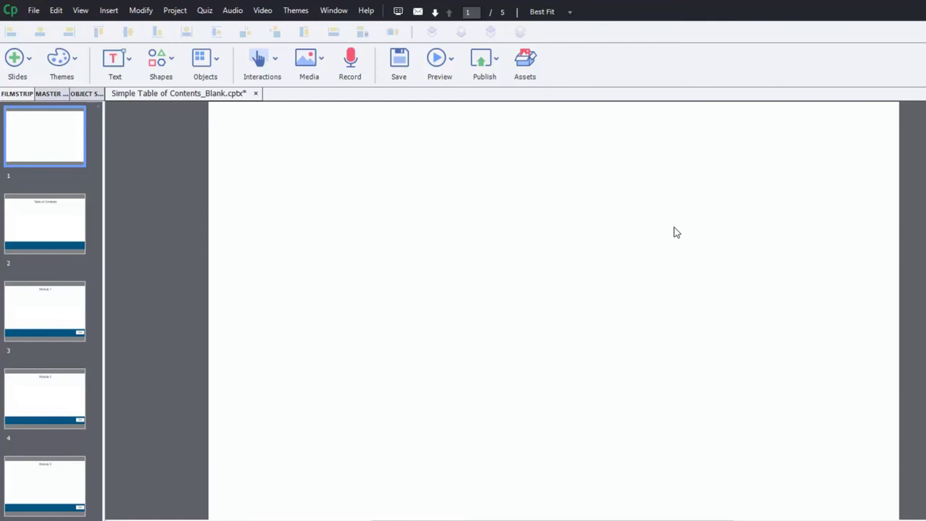
pyautogui.click(57, 226)
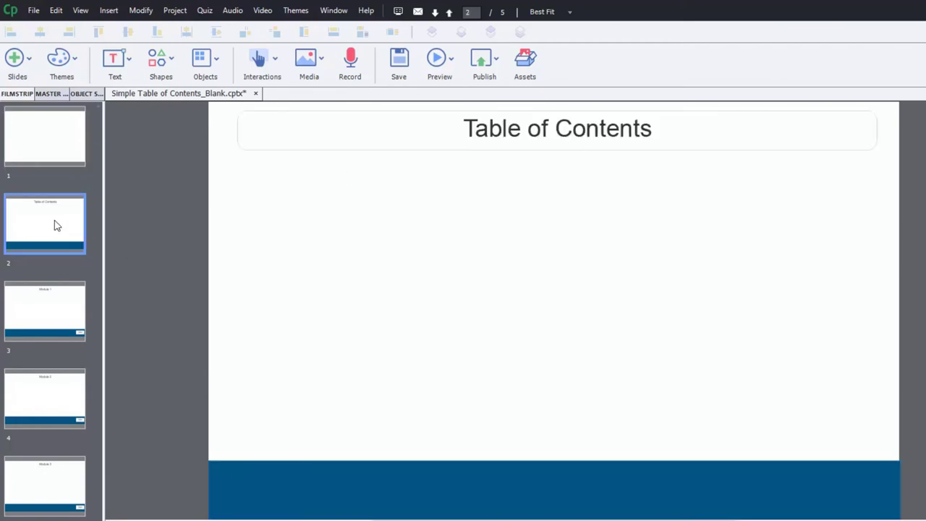
pyautogui.click(58, 313)
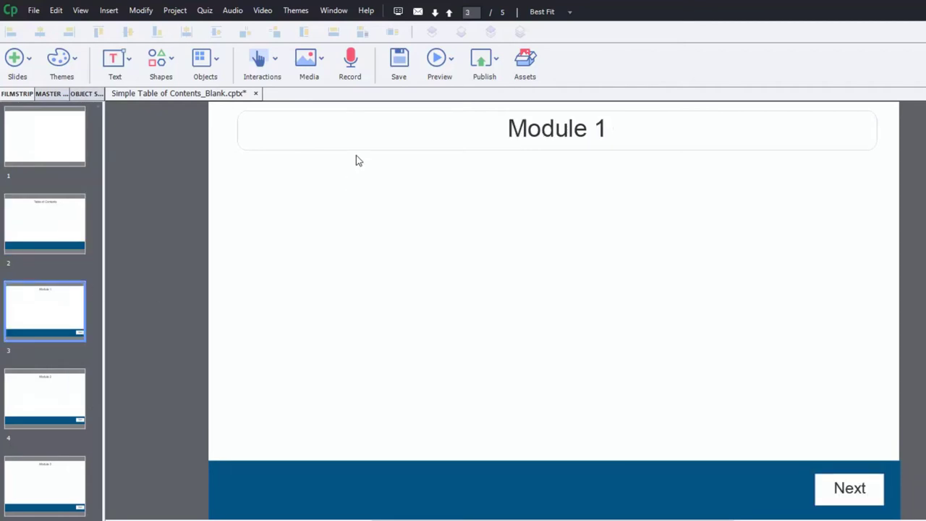
pyautogui.click(38, 399)
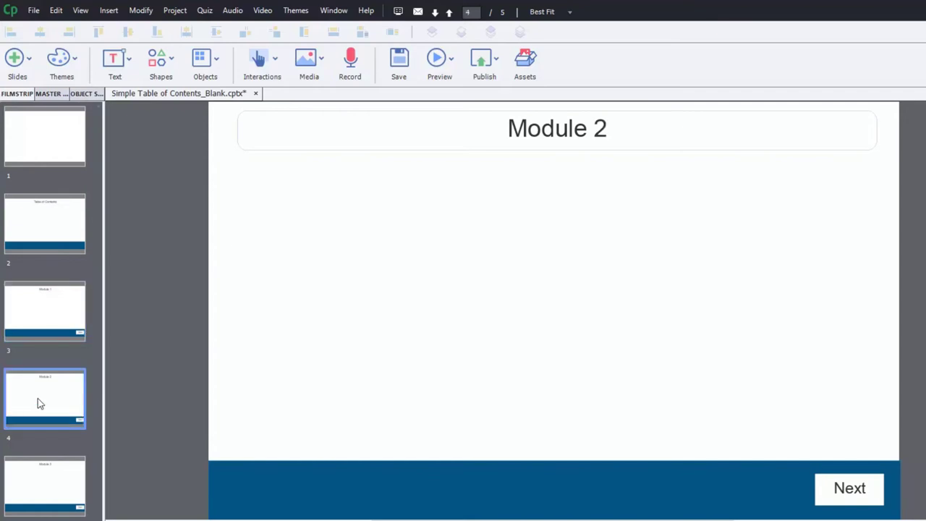
pyautogui.click(48, 500)
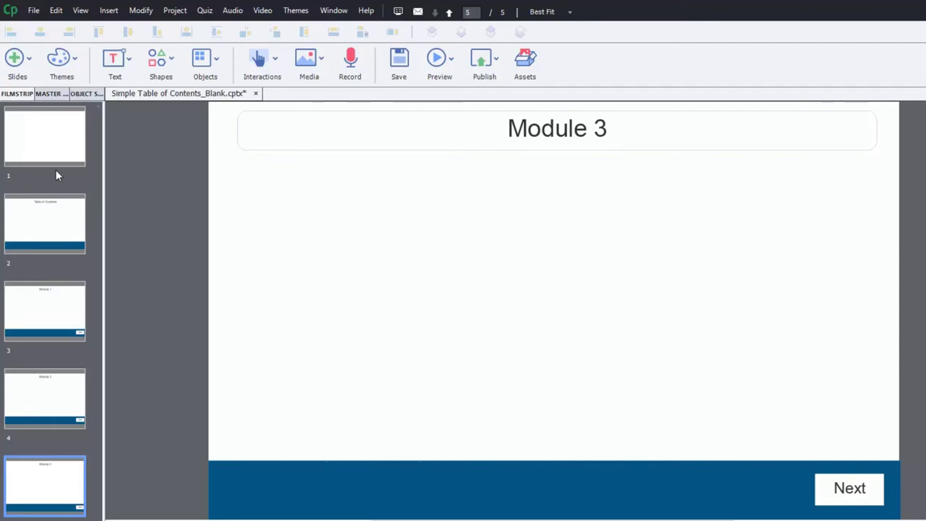
pyautogui.click(48, 230)
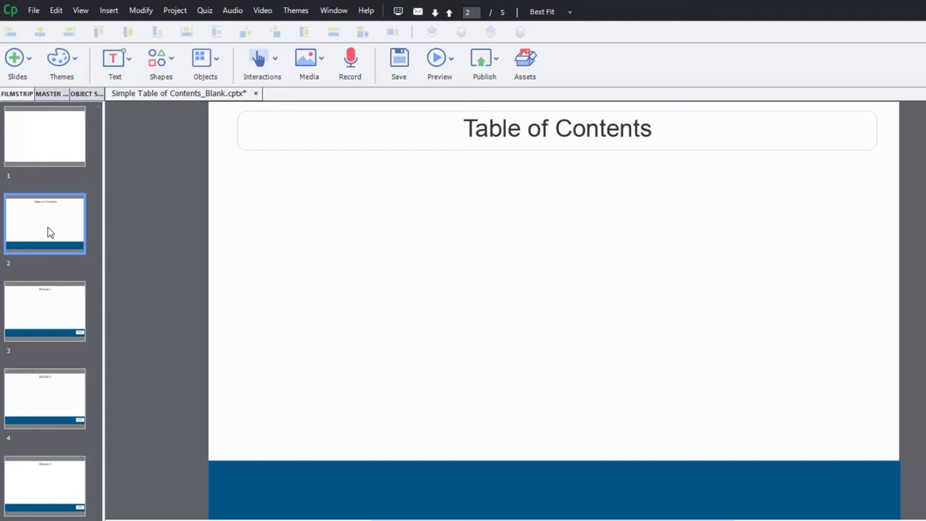
# Set slide 1's On Enter action to Execute Advanced Actions and start a new advanced action named Skip_TOC
pyautogui.click(50, 143)
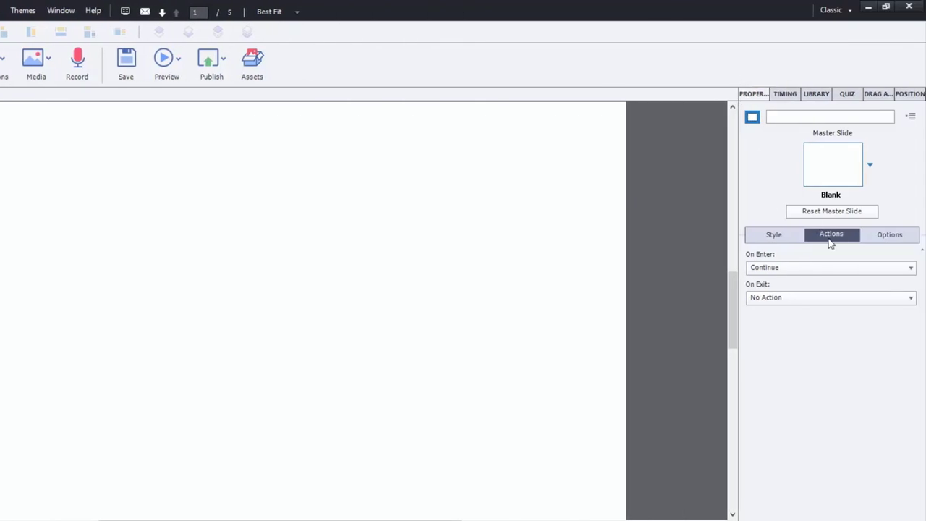
pyautogui.click(800, 269)
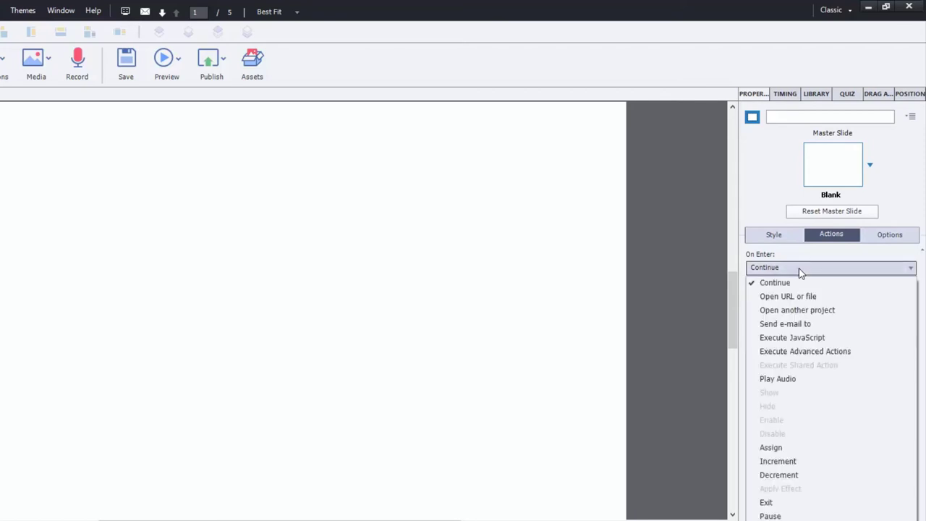
pyautogui.click(831, 352)
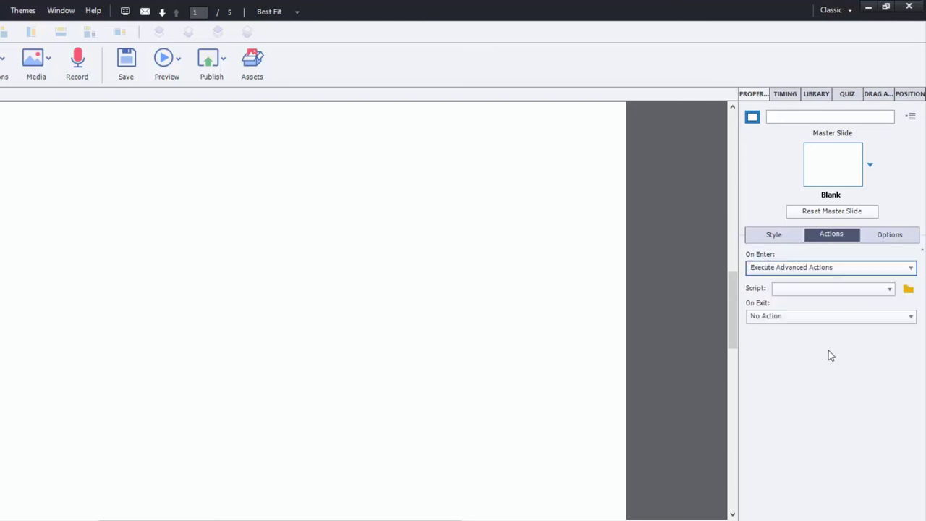
pyautogui.click(908, 290)
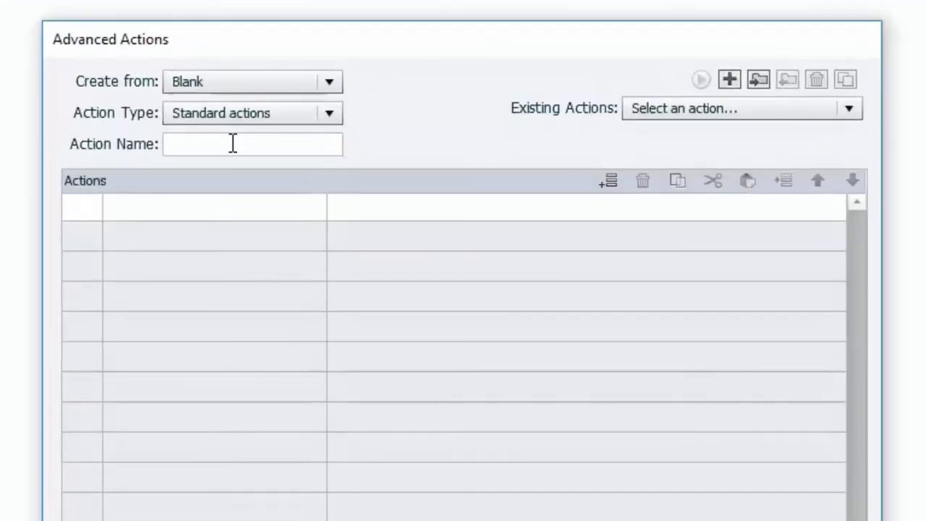
pyautogui.click(209, 201)
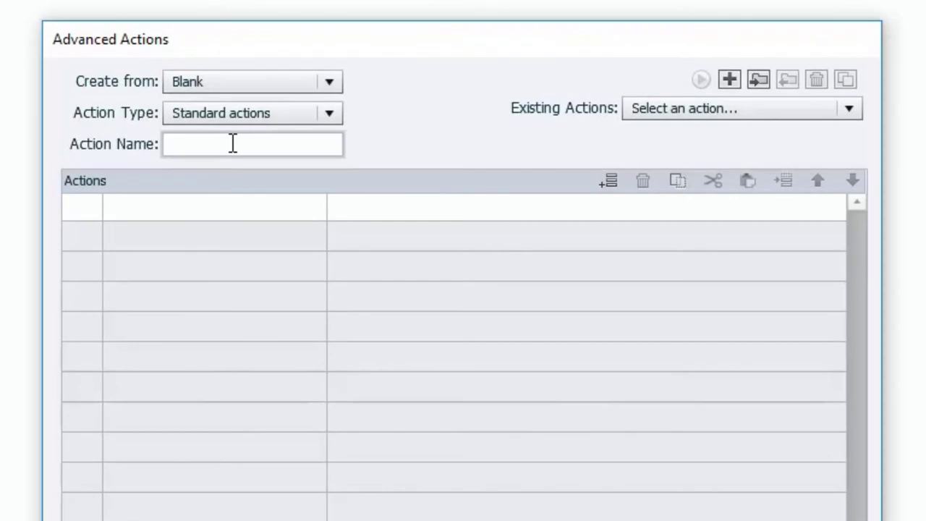
pyautogui.write('Skip_TOC')
# Add a Jump to Slide command targeting 3 Slide 3 to the Skip_TOC action, and save it as an action
pyautogui.click(202, 211)
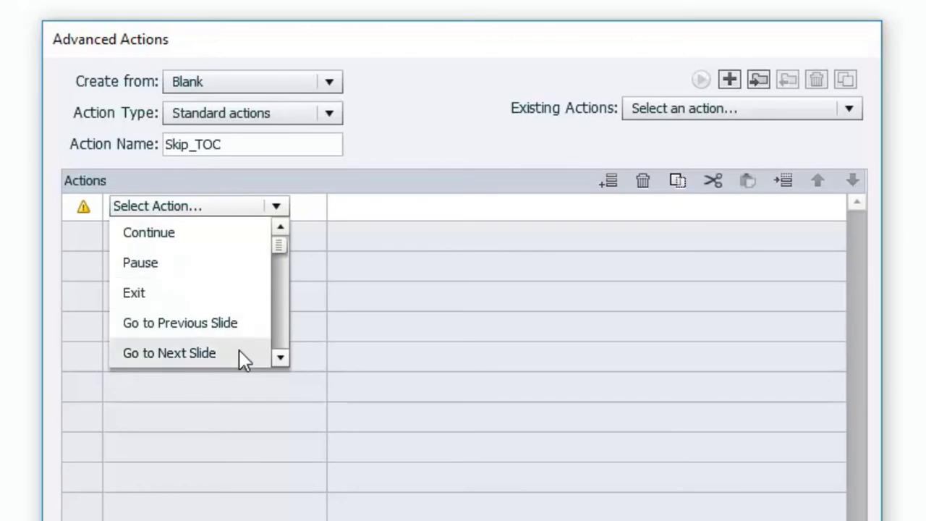
pyautogui.click(280, 357)
pyautogui.click(280, 357)
pyautogui.click(280, 357)
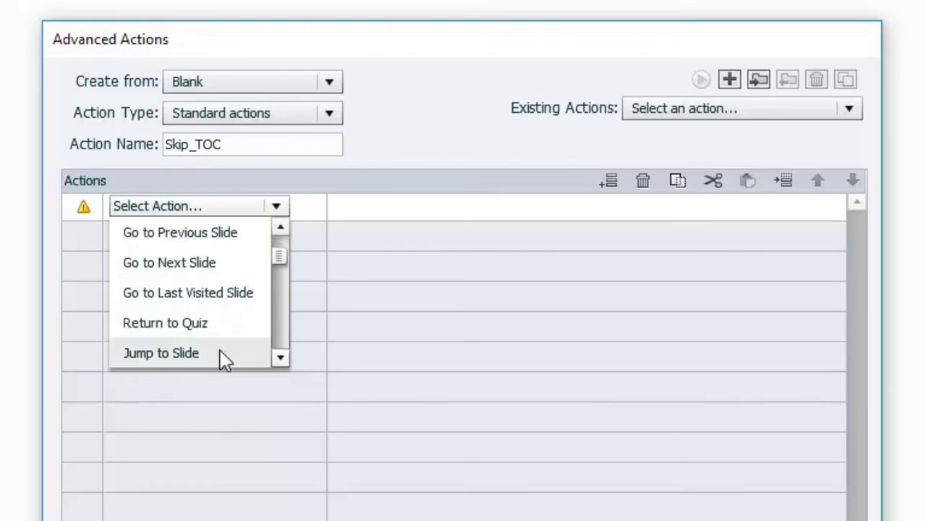
pyautogui.click(249, 353)
pyautogui.click(406, 205)
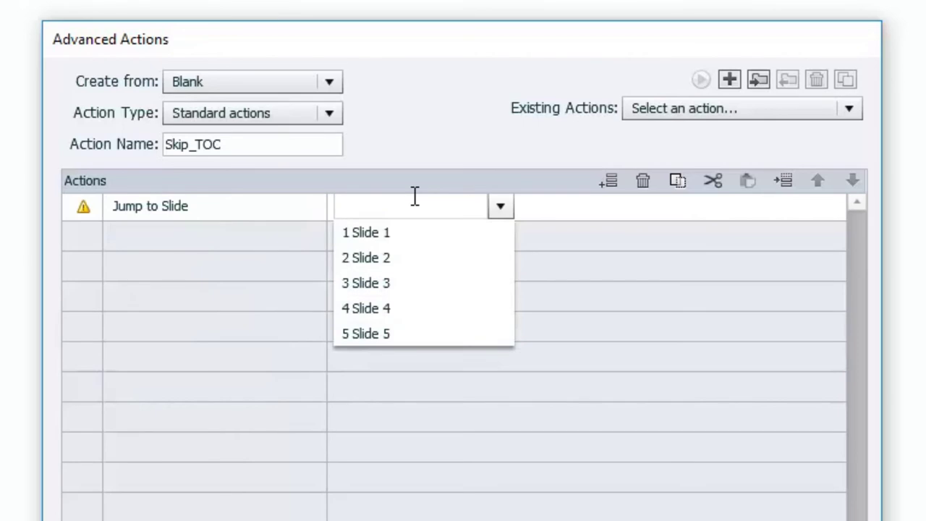
pyautogui.click(399, 284)
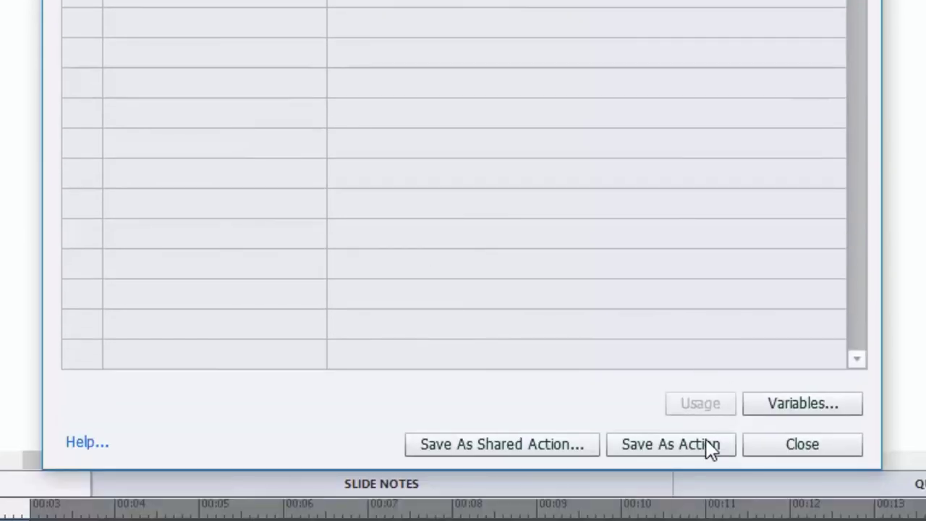
pyautogui.click(687, 454)
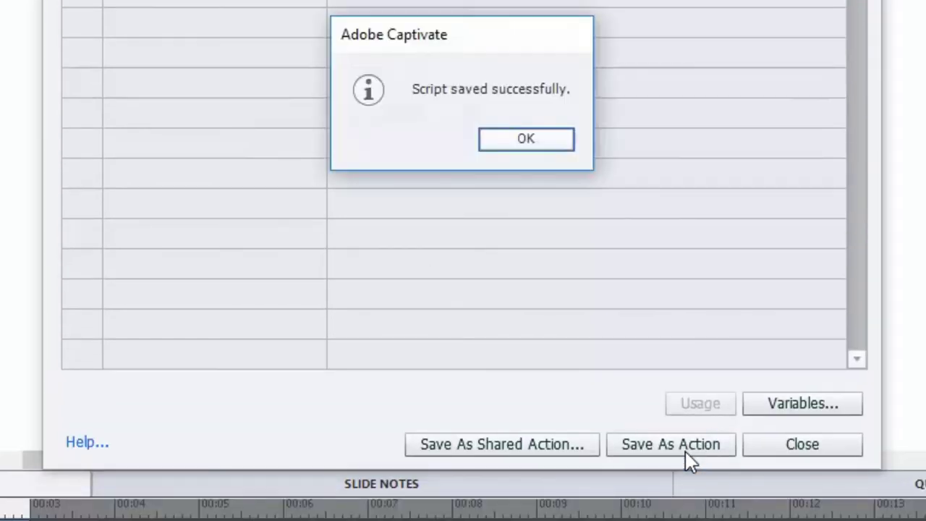
pyautogui.click(539, 143)
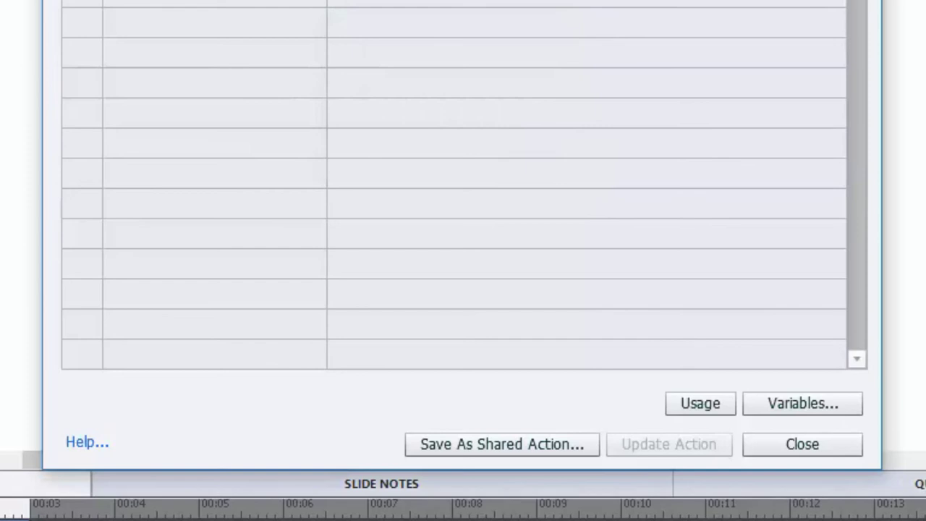
pyautogui.click(805, 449)
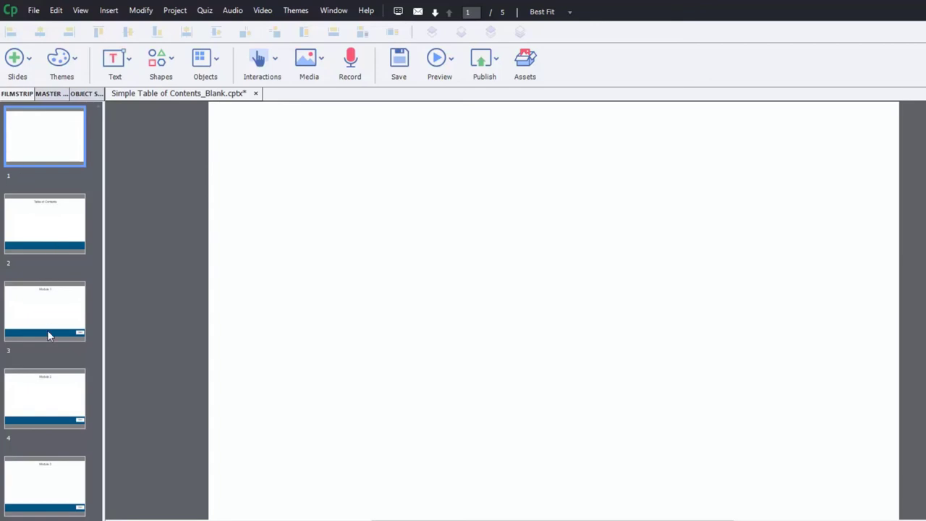
# Draw a rectangle smart shape on the Table of Contents slide, directly below the title and as wide as it
pyautogui.click(47, 227)
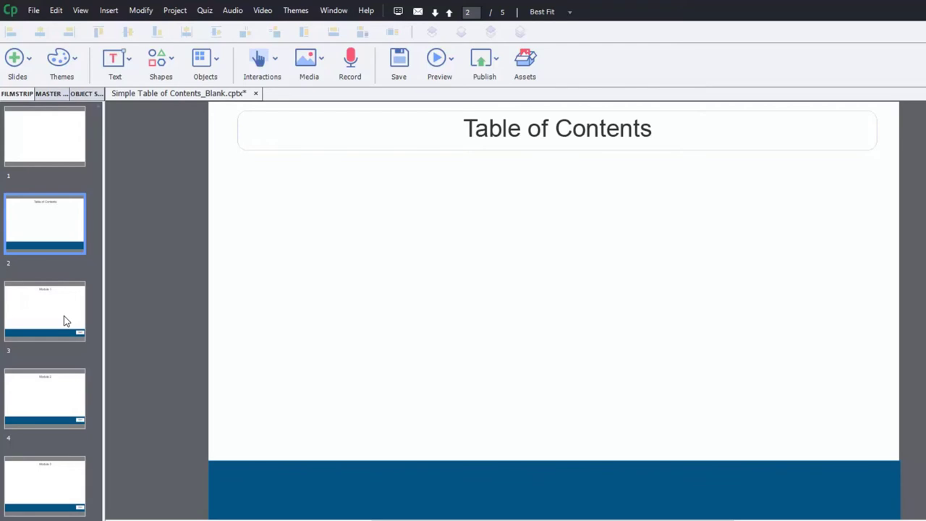
pyautogui.click(171, 62)
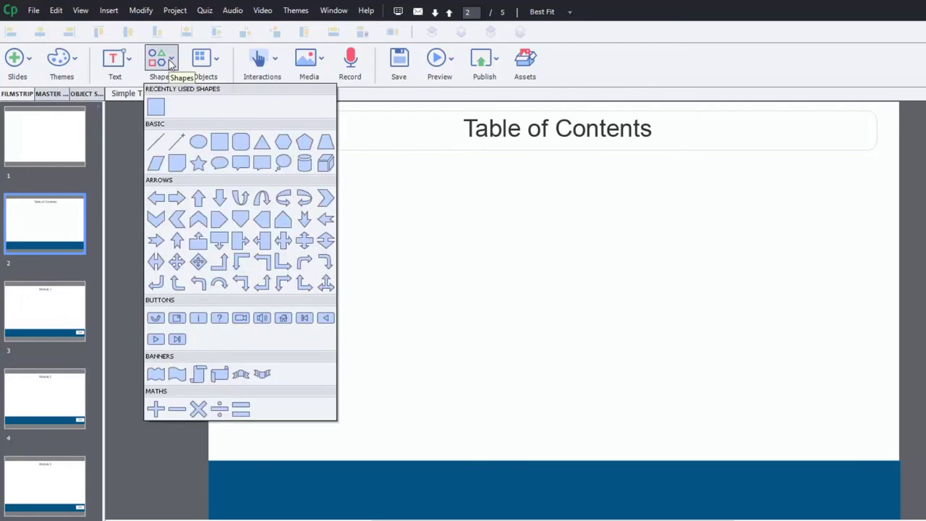
pyautogui.click(156, 109)
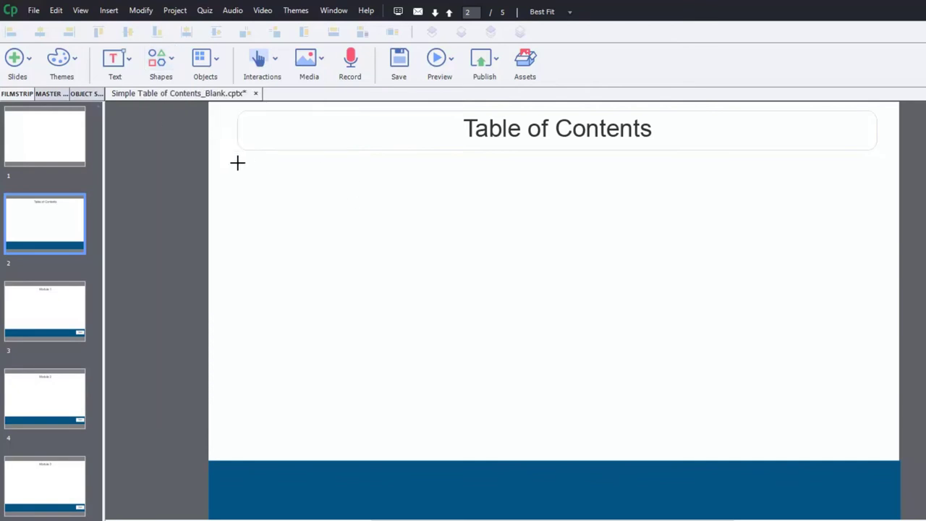
pyautogui.moveTo(237, 159); pyautogui.dragTo(876, 205)
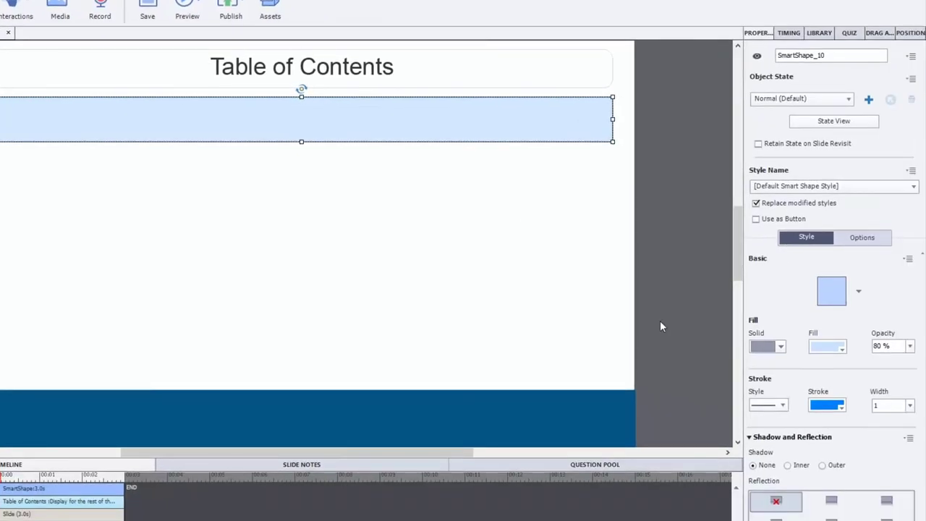
# Match the rectangle's fill and stroke colors to the dark blue footer bar, and set its fill opacity to 100%
pyautogui.click(826, 350)
pyautogui.click(711, 371)
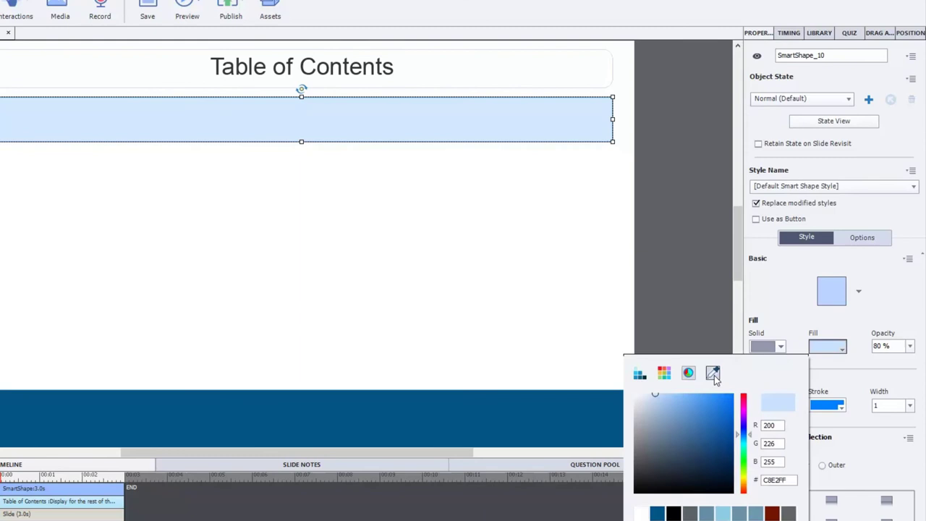
pyautogui.click(556, 417)
pyautogui.click(826, 405)
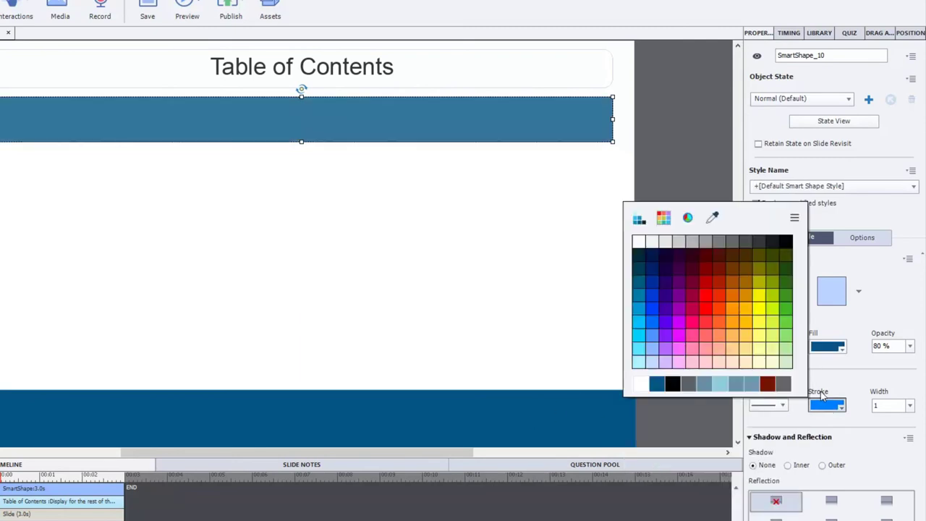
pyautogui.click(713, 219)
pyautogui.click(544, 412)
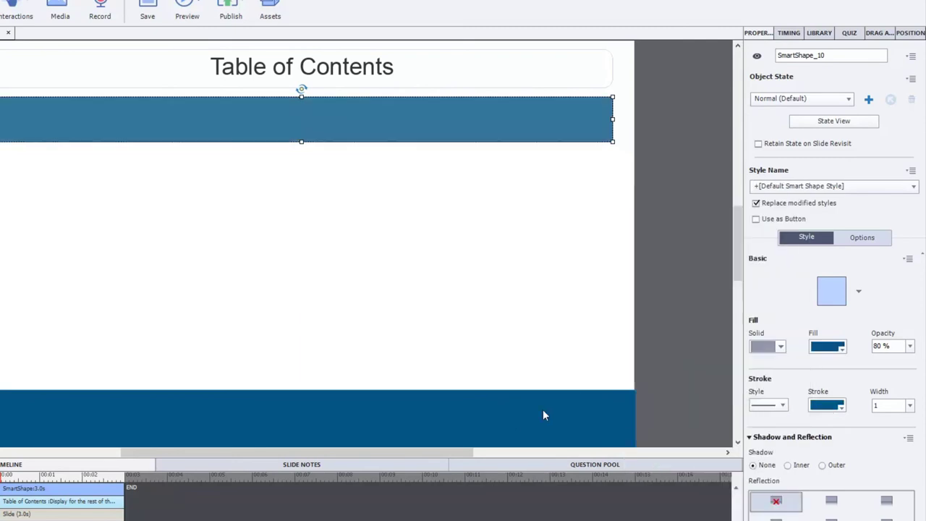
pyautogui.click(909, 346)
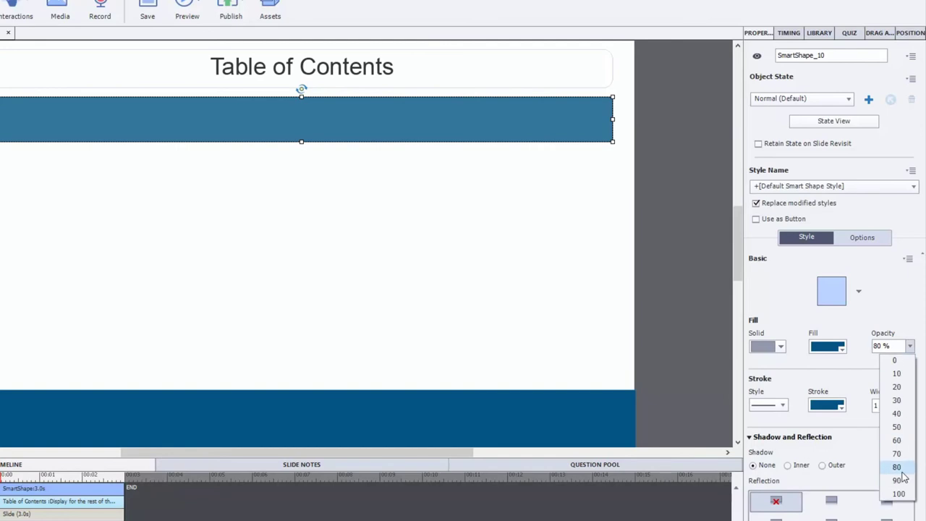
pyautogui.click(899, 494)
pyautogui.click(528, 174)
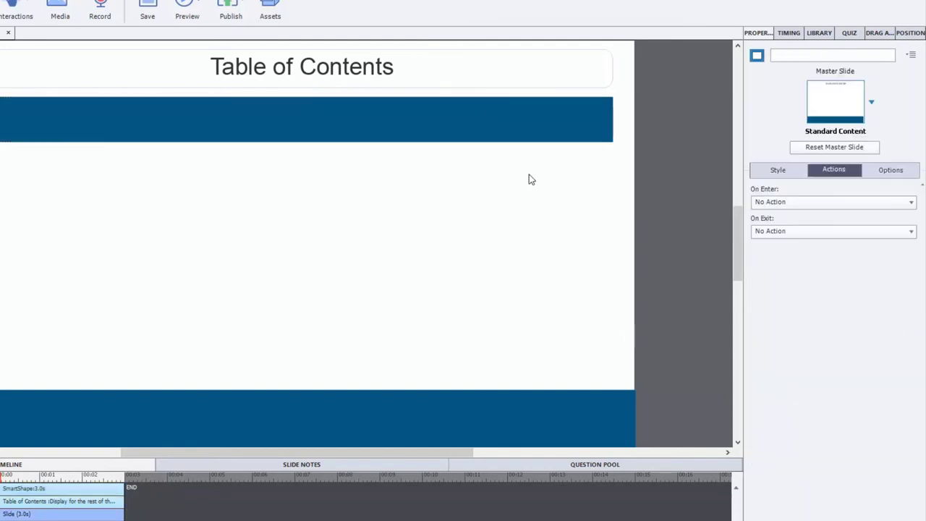
# Label the blue rectangle Module 1 and make its text white
pyautogui.click(492, 129)
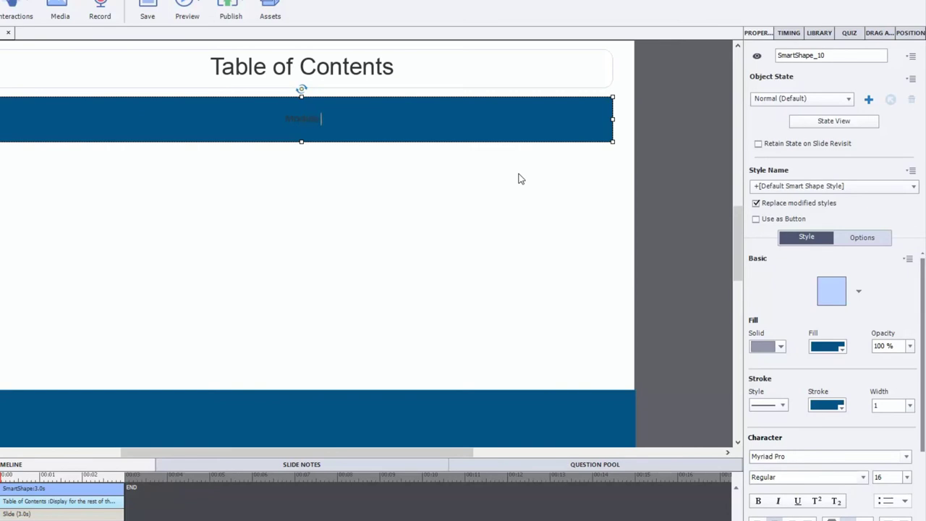
pyautogui.hotkey('ctrl', 'a')
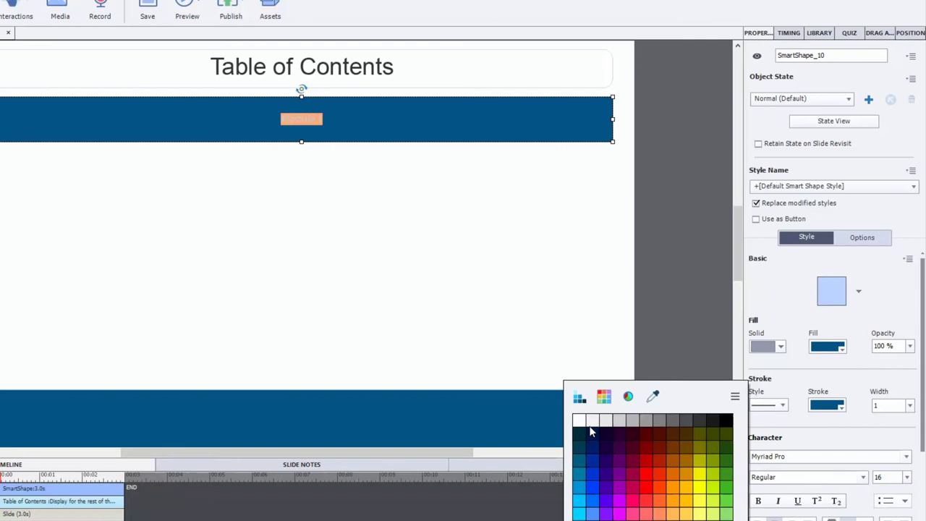
pyautogui.click(579, 420)
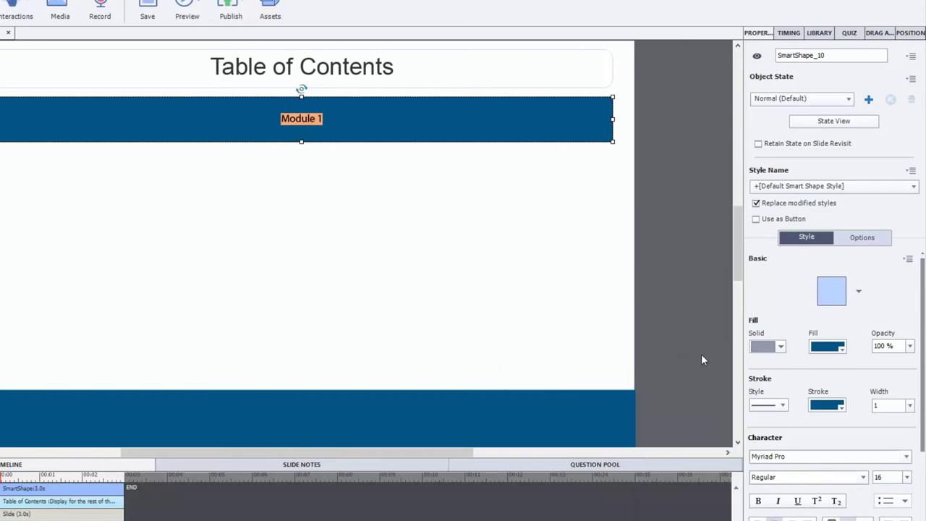
# Set the Module 1 label's font to Arial at size 36
pyautogui.click(857, 454)
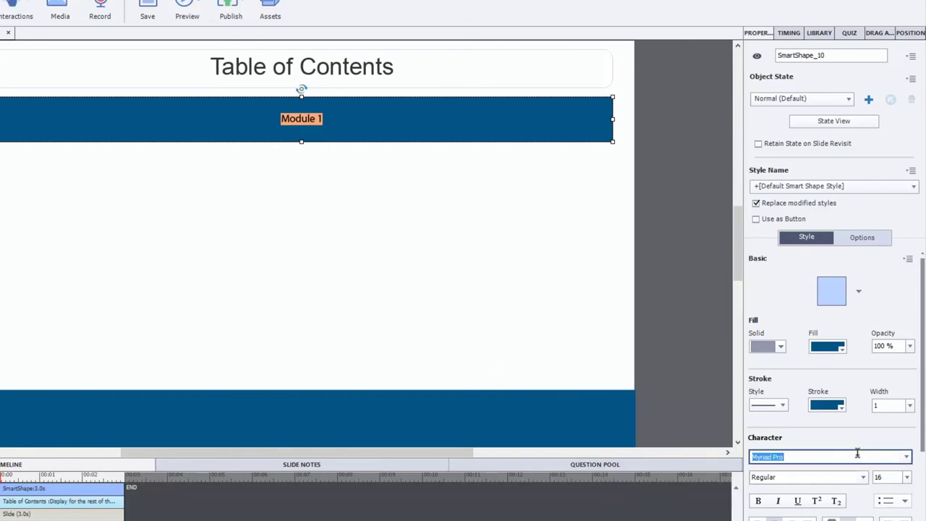
pyautogui.write('Arial')
pyautogui.click(907, 478)
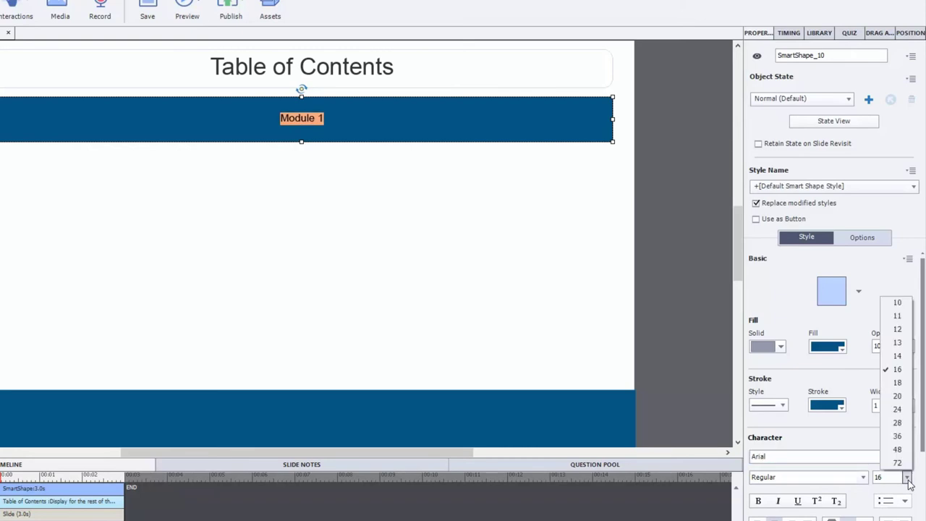
pyautogui.click(897, 436)
pyautogui.click(434, 244)
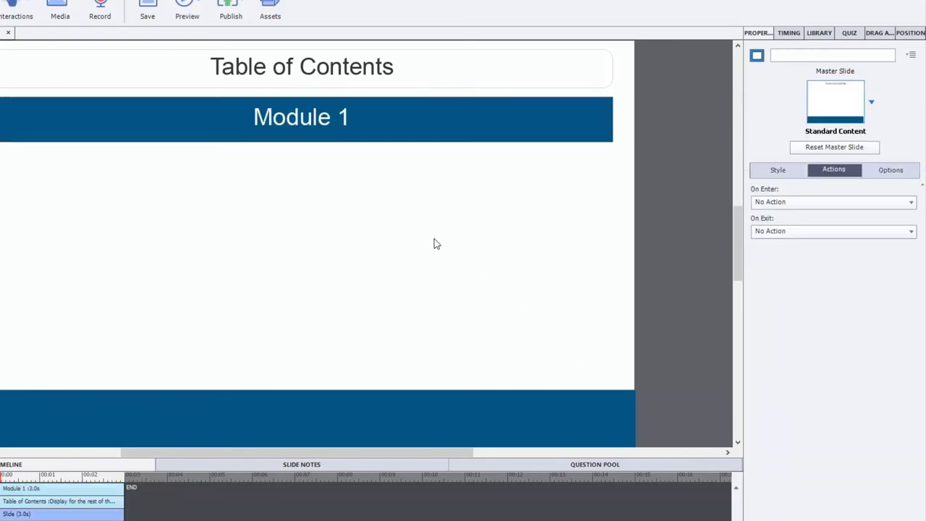
# Duplicate the Module 1 bar and place the copy directly below the original, aligned with its edges
pyautogui.click(311, 134)
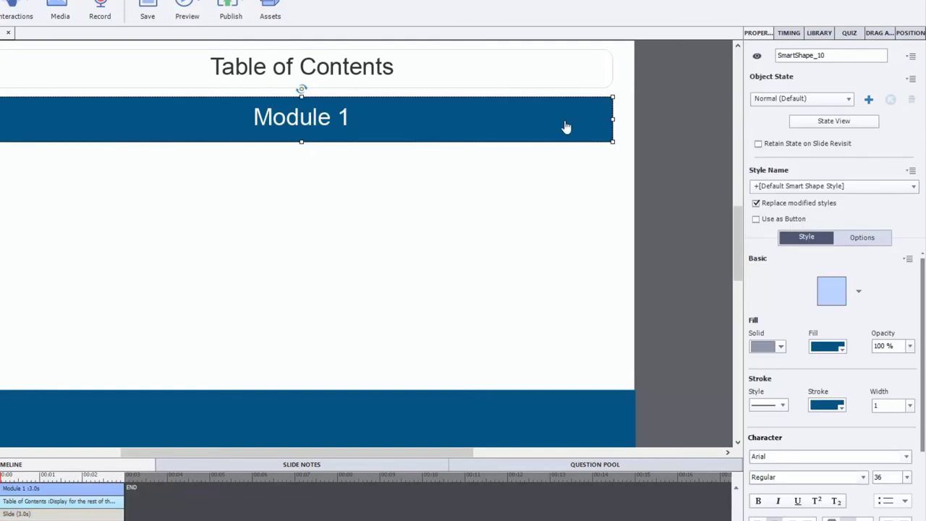
pyautogui.hotkey('ctrl', 'v')
pyautogui.moveTo(464, 144); pyautogui.dragTo(447, 185)
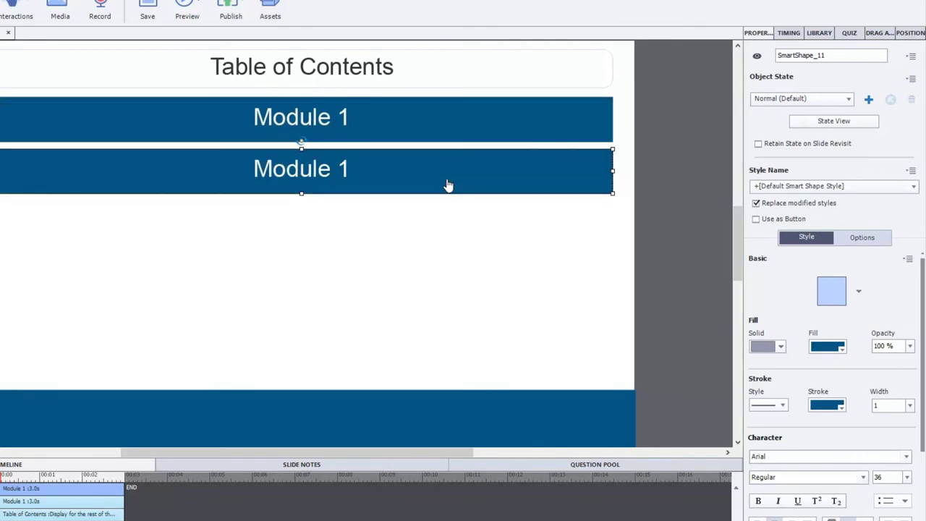
# Add a third copy of the module bar below the second, and relabel the two copies Module 2 and Module 3
pyautogui.hotkey('ctrl', 'v')
pyautogui.moveTo(448, 183); pyautogui.dragTo(441, 230)
pyautogui.doubleClick(346, 169)
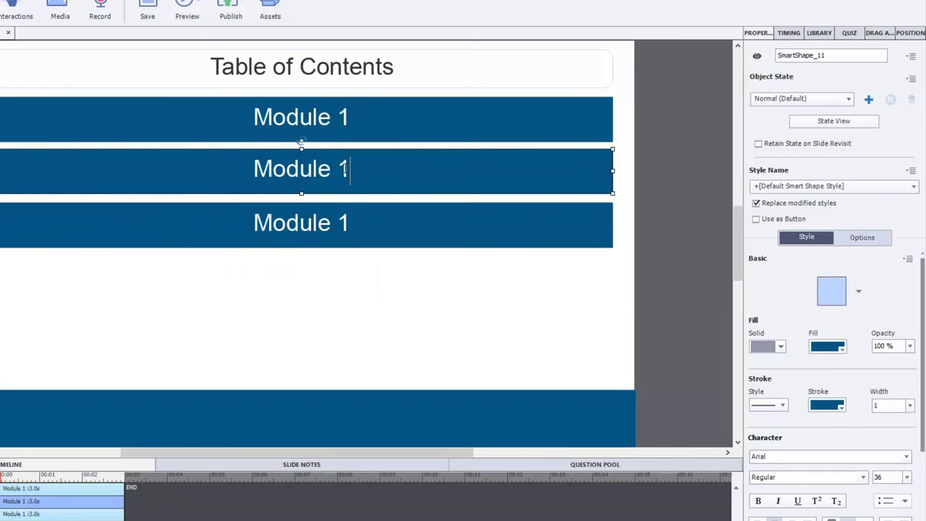
pyautogui.doubleClick(344, 169)
pyautogui.write('2')
pyautogui.doubleClick(348, 222)
pyautogui.click(344, 223)
pyautogui.doubleClick(344, 222)
pyautogui.write('3')
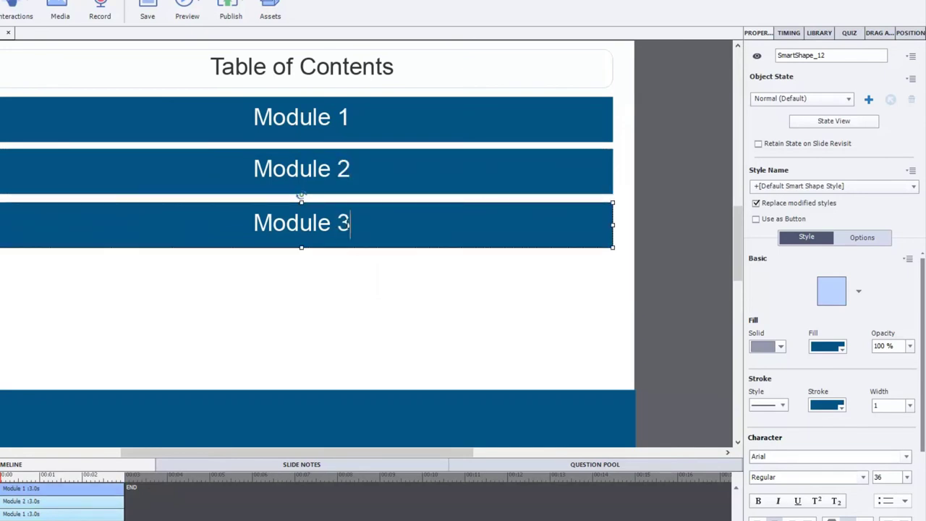
# Center the three module bars horizontally on the slide and distribute them with even vertical spacing
pyautogui.click(357, 296)
pyautogui.moveTo(651, 116); pyautogui.dragTo(562, 226)
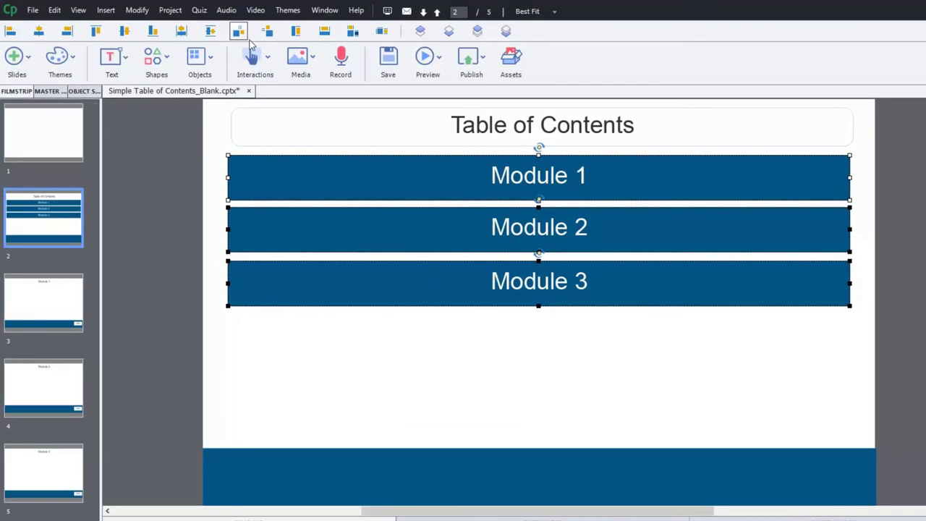
pyautogui.click(552, 395)
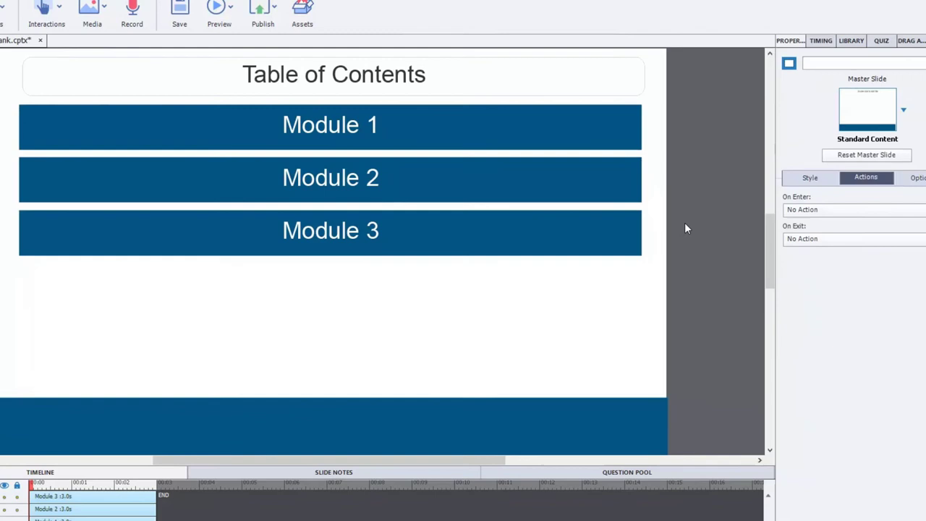
# Make all three module bars usable as buttons
pyautogui.moveTo(857, 171); pyautogui.dragTo(827, 289)
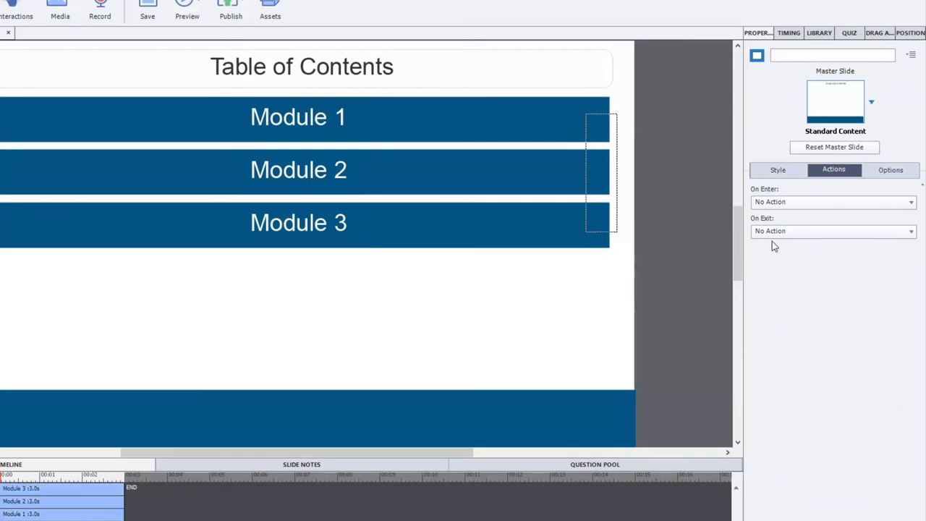
pyautogui.moveTo(771, 245); pyautogui.dragTo(774, 238)
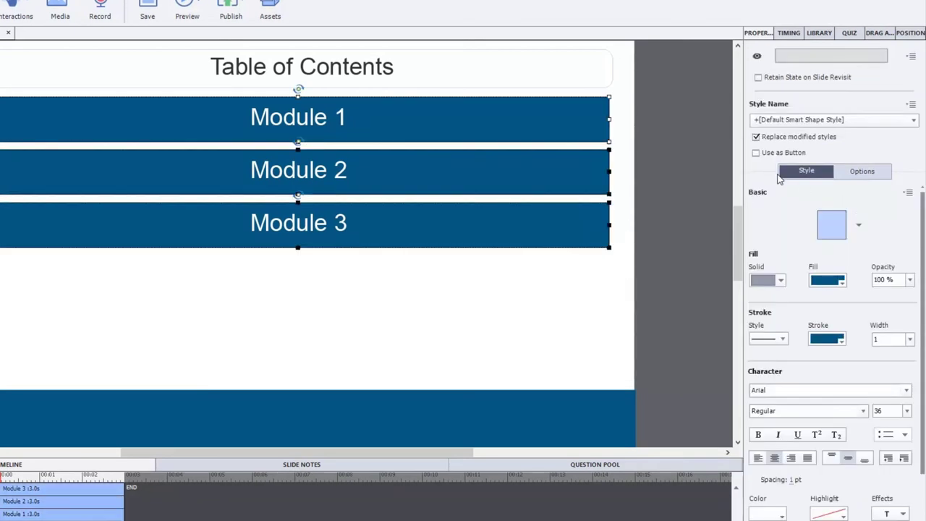
pyautogui.click(686, 255)
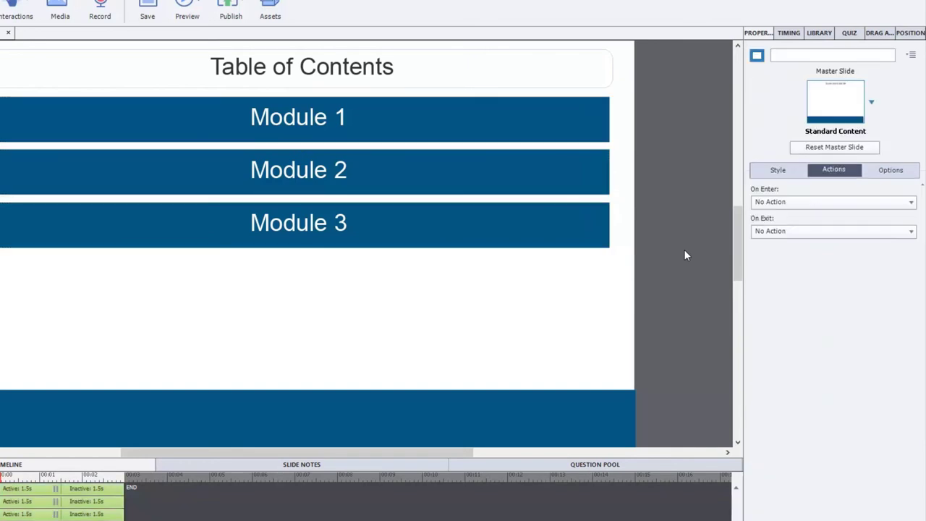
# Set the fill opacity of the Module 1 button's RollOver state to 50%
pyautogui.click(593, 118)
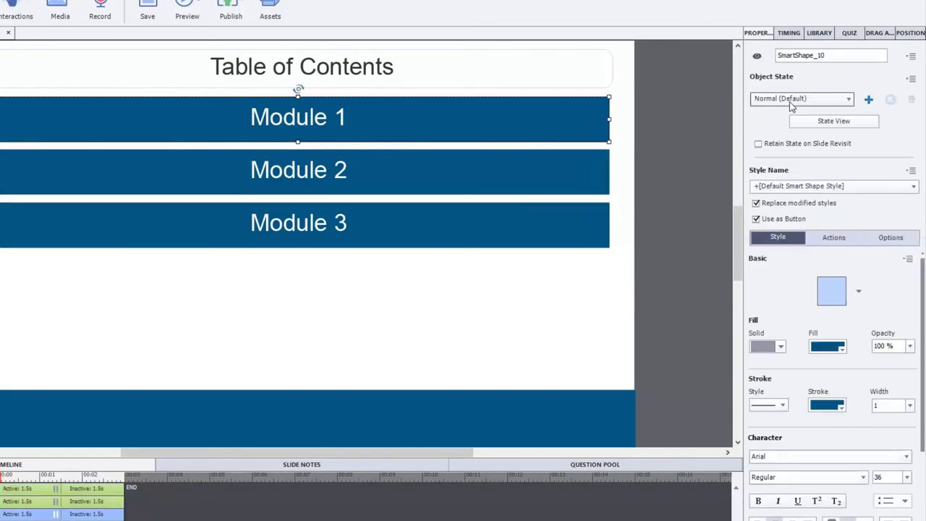
pyautogui.click(792, 105)
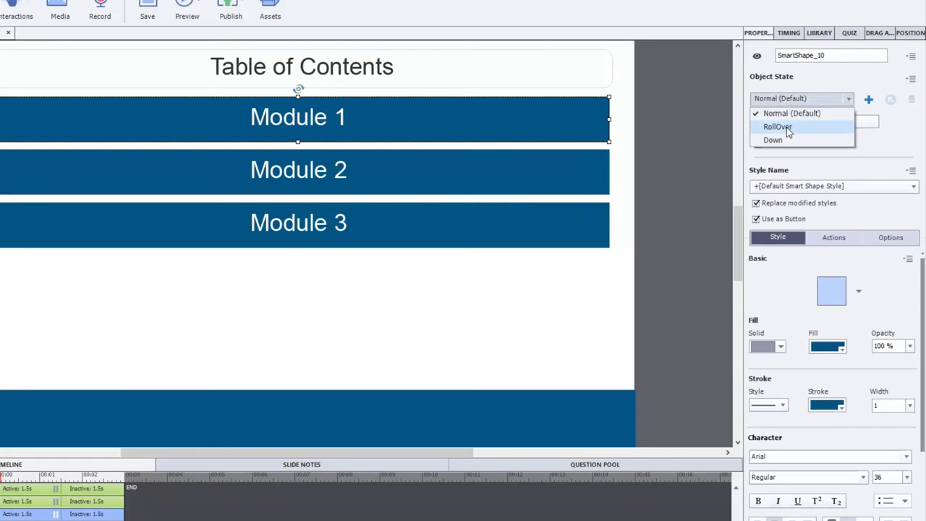
pyautogui.click(786, 127)
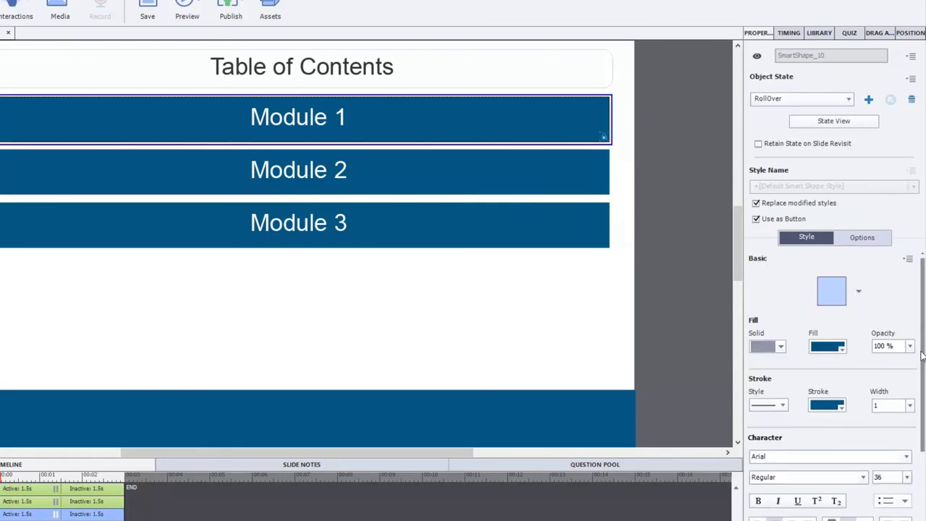
pyautogui.click(910, 346)
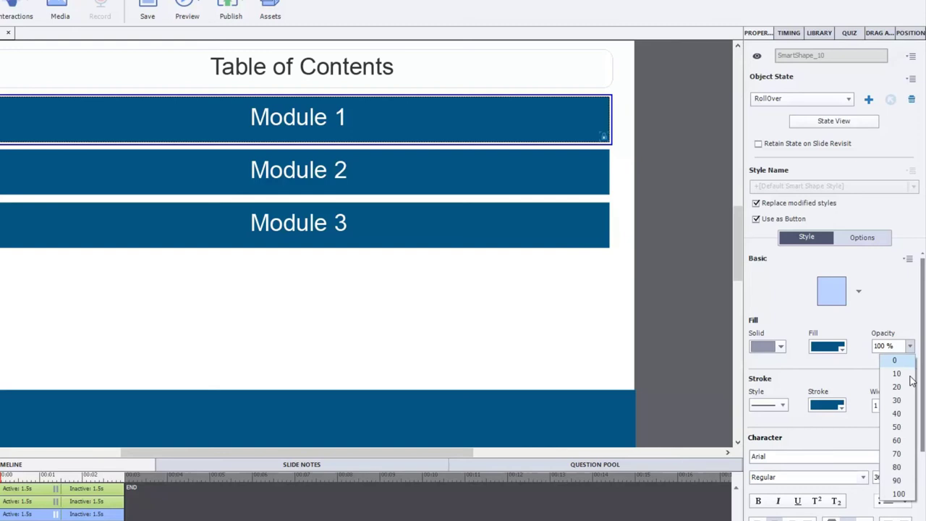
pyautogui.click(897, 427)
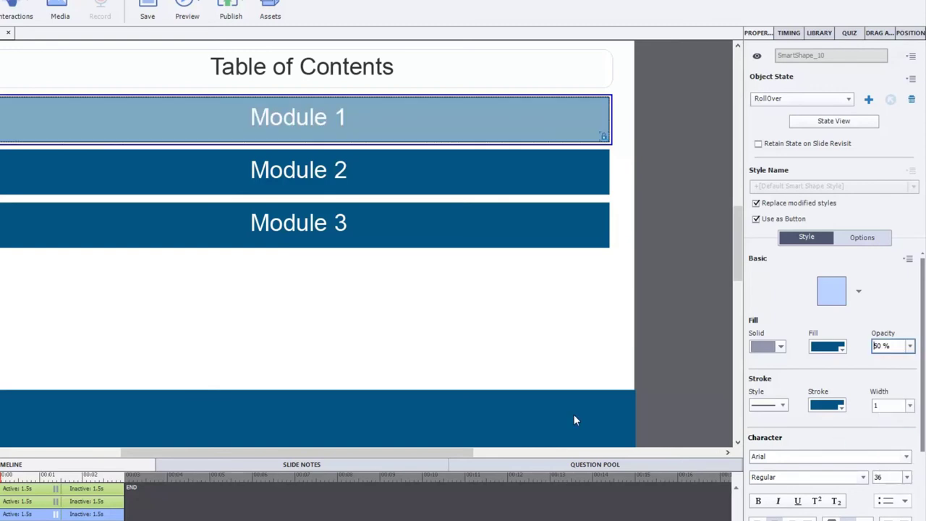
pyautogui.click(623, 185)
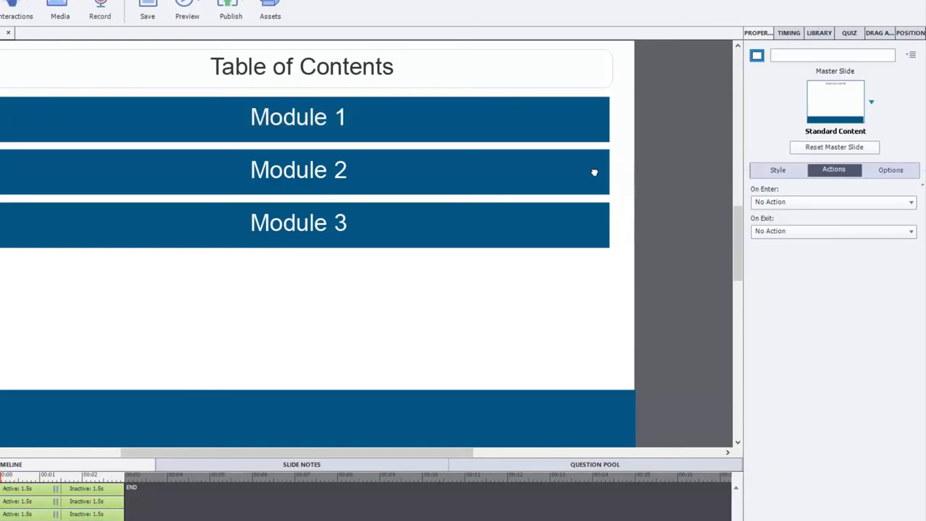
# Set the Module 2 button's RollOver state to 50% fill opacity and exit the state view
pyautogui.click(595, 171)
pyautogui.click(842, 123)
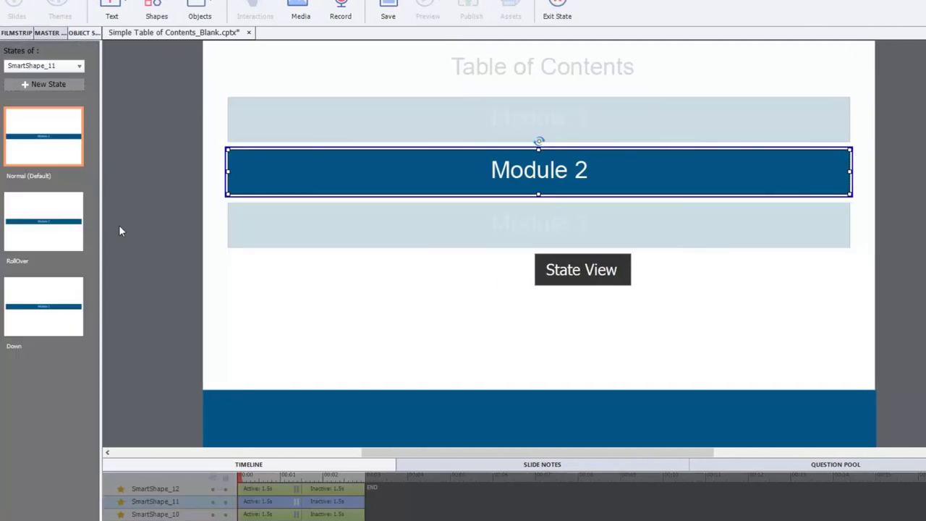
pyautogui.click(48, 223)
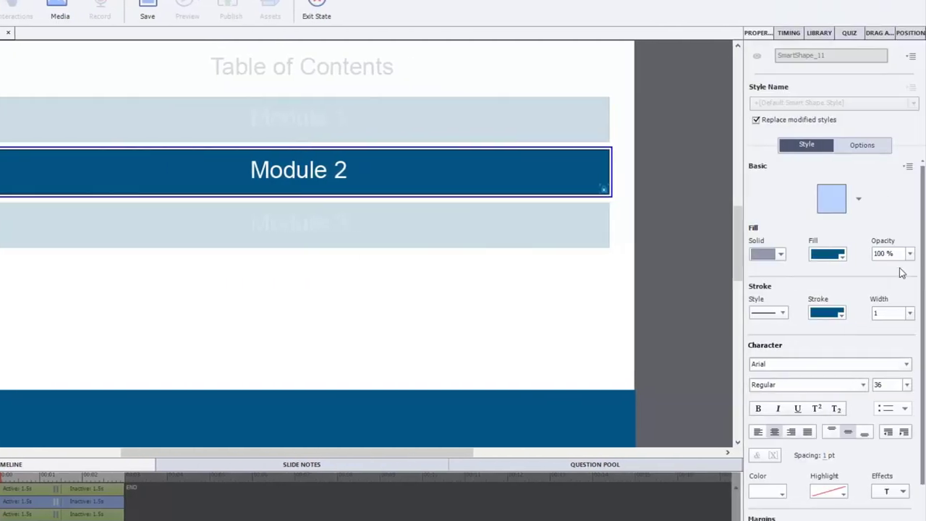
pyautogui.click(909, 253)
pyautogui.click(897, 332)
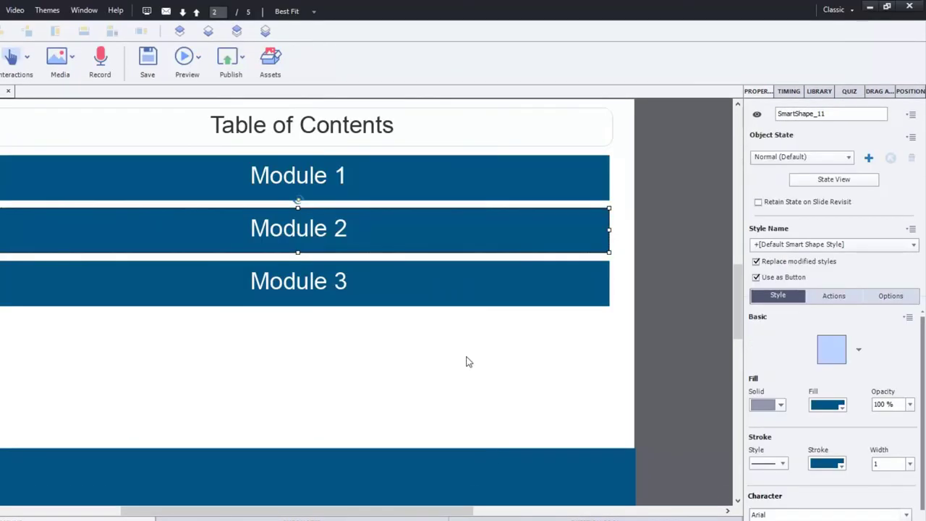
# Give the Module 3 button's RollOver state a fill opacity of 50%
pyautogui.click(455, 292)
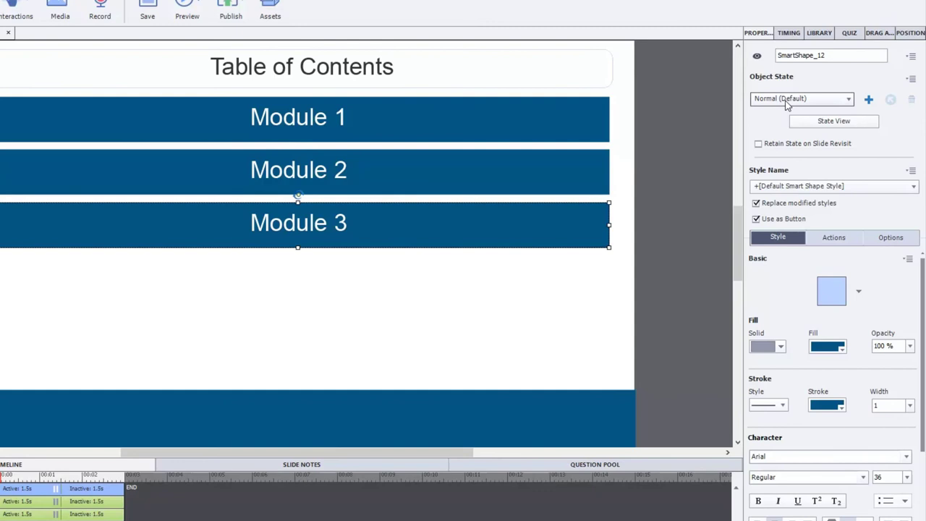
pyautogui.click(786, 103)
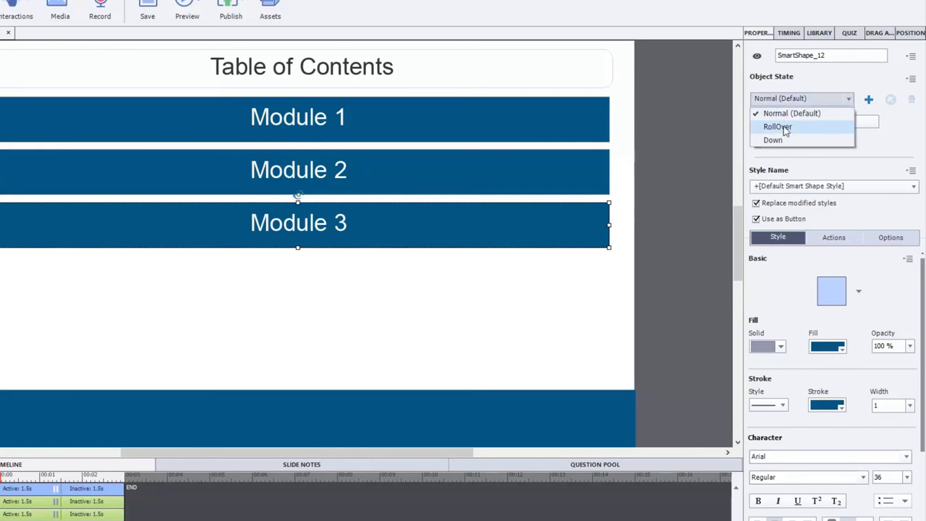
pyautogui.click(779, 127)
pyautogui.click(910, 345)
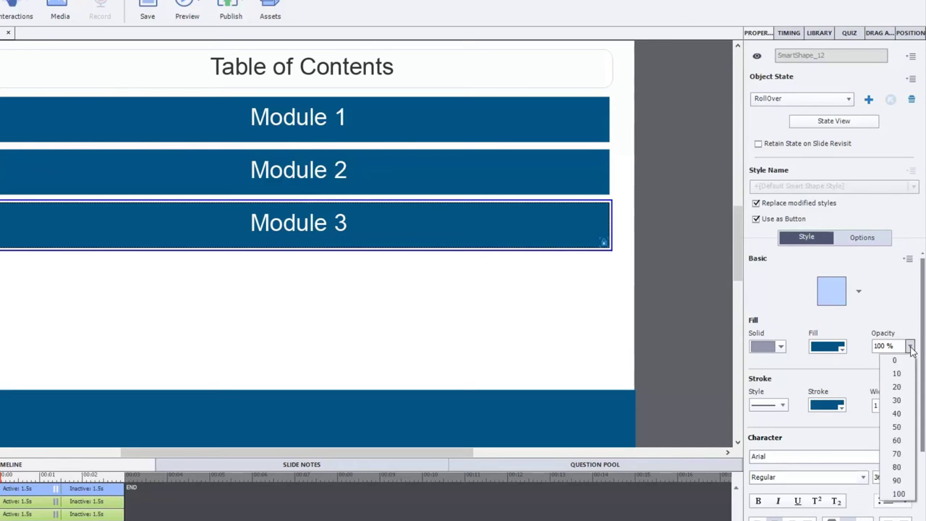
pyautogui.click(896, 428)
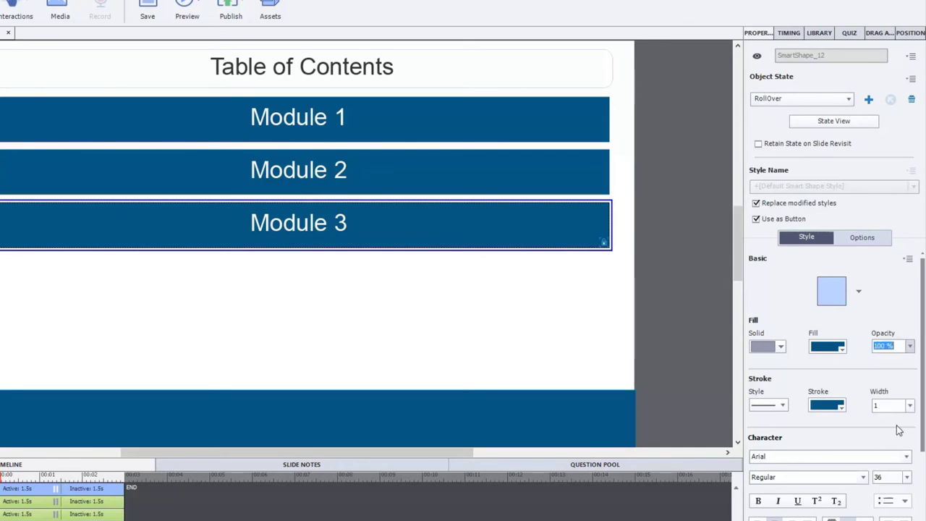
pyautogui.click(519, 302)
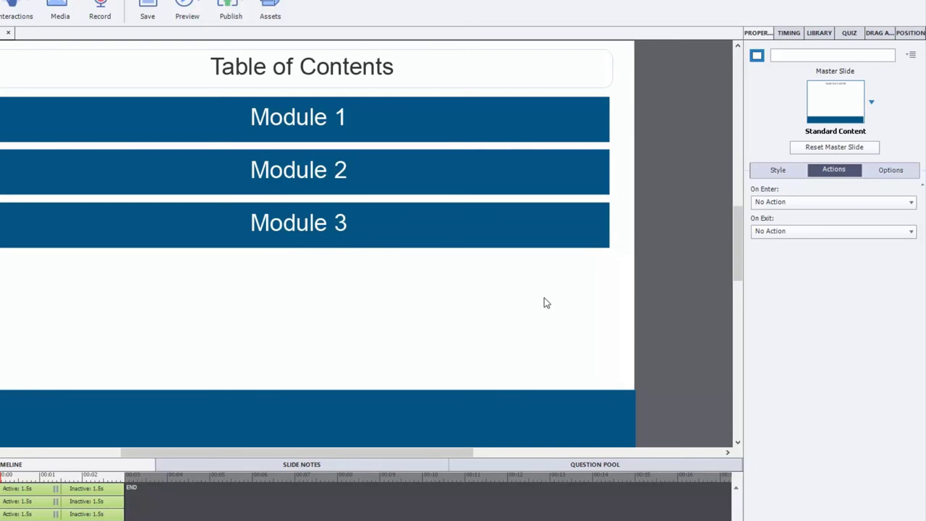
pyautogui.click(583, 120)
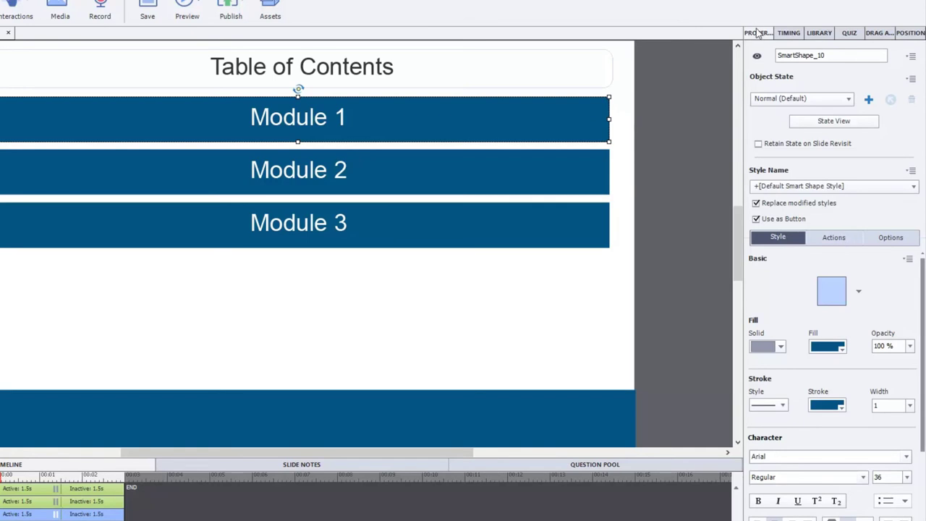
pyautogui.click(837, 240)
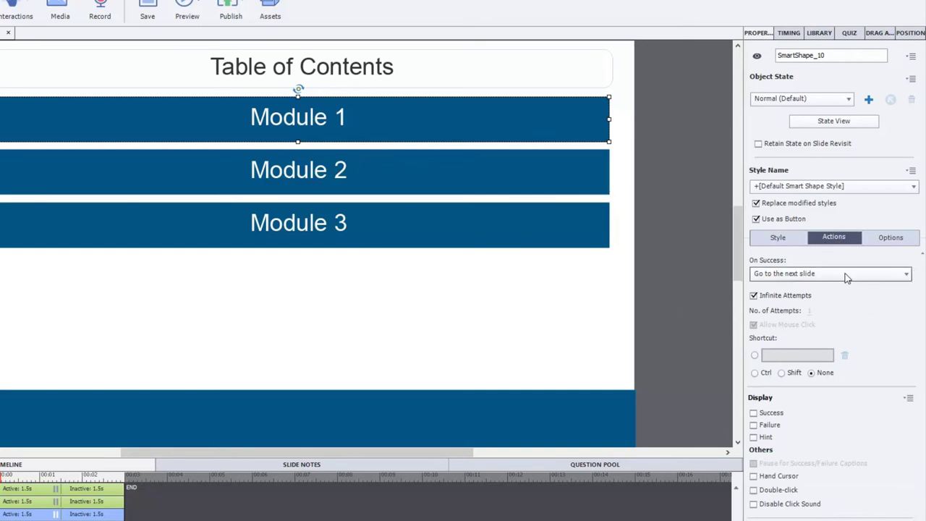
pyautogui.click(845, 276)
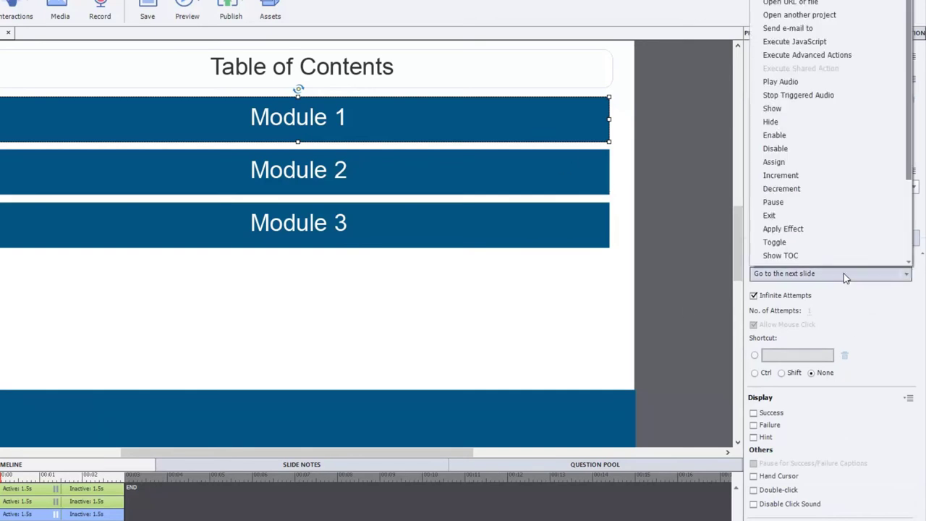
pyautogui.click(682, 263)
# Set the success action of all three module buttons to Jump to slide, with 3 Slide 3 as the destination
pyautogui.click(630, 146)
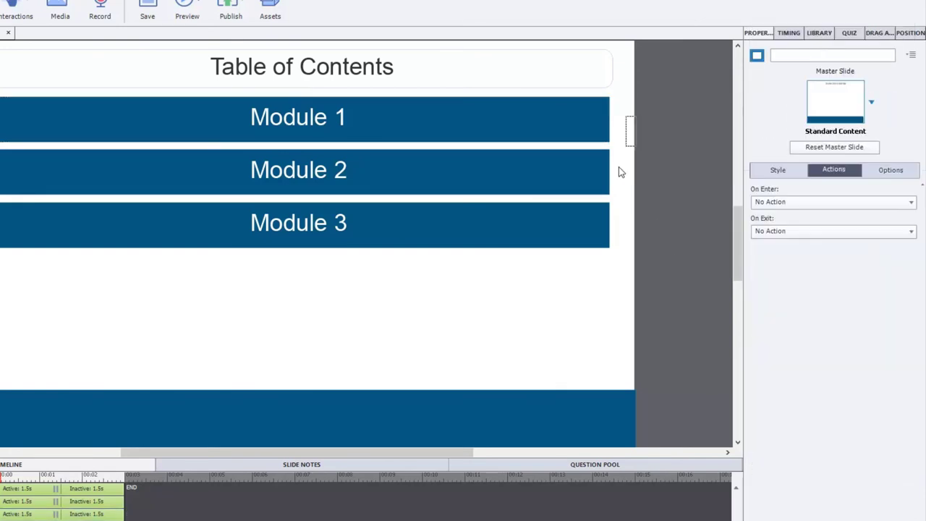
pyautogui.moveTo(618, 171); pyautogui.dragTo(584, 236)
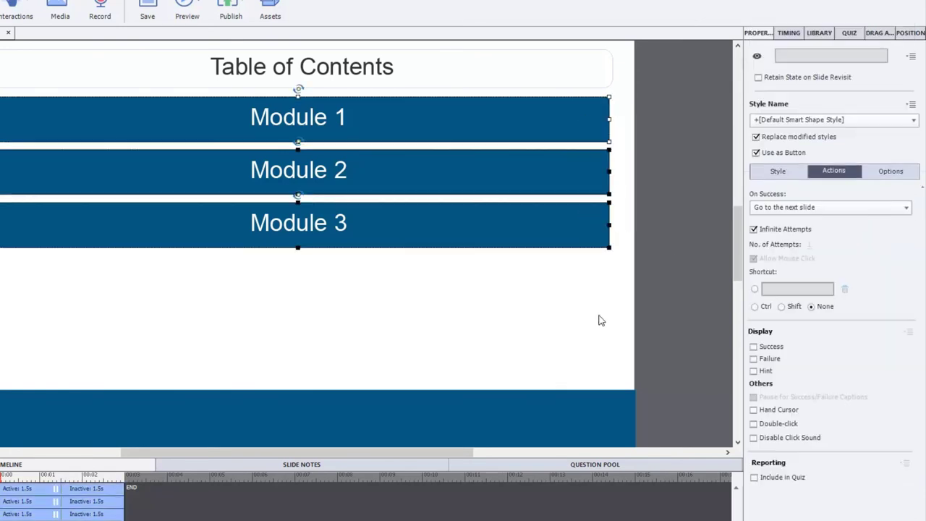
pyautogui.click(843, 209)
pyautogui.click(834, 263)
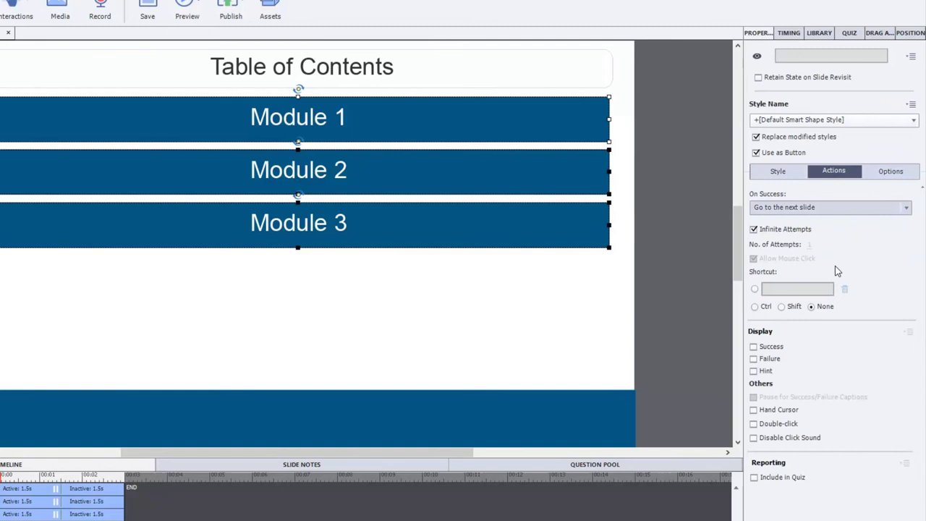
pyautogui.click(821, 232)
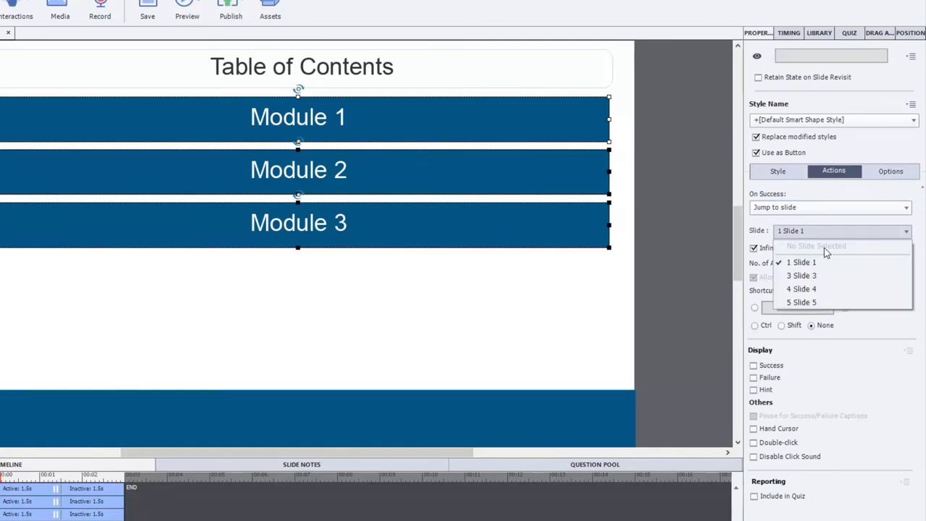
pyautogui.click(824, 278)
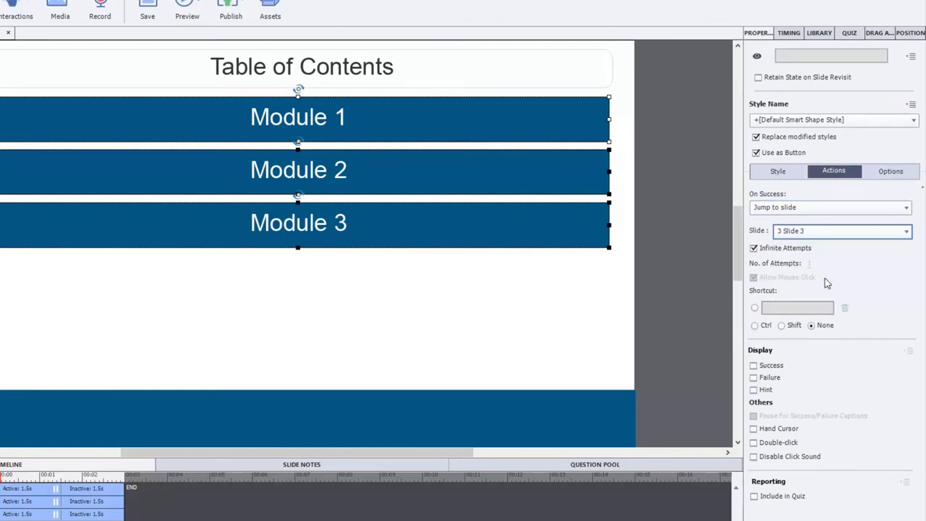
# Enable the hand cursor and disable the click sound for the three module buttons
pyautogui.click(779, 432)
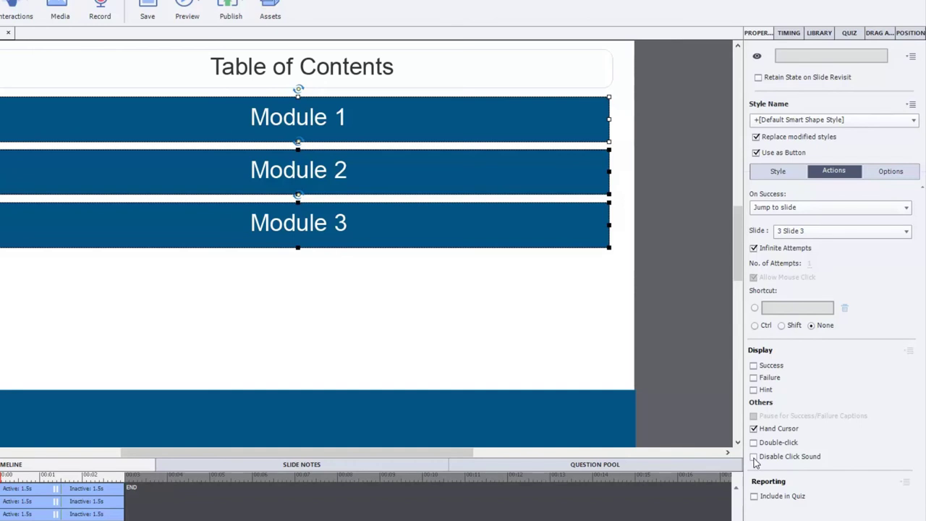
pyautogui.click(753, 457)
pyautogui.click(632, 159)
# Change the Module 2 button's jump destination to 4 Slide 4
pyautogui.click(584, 171)
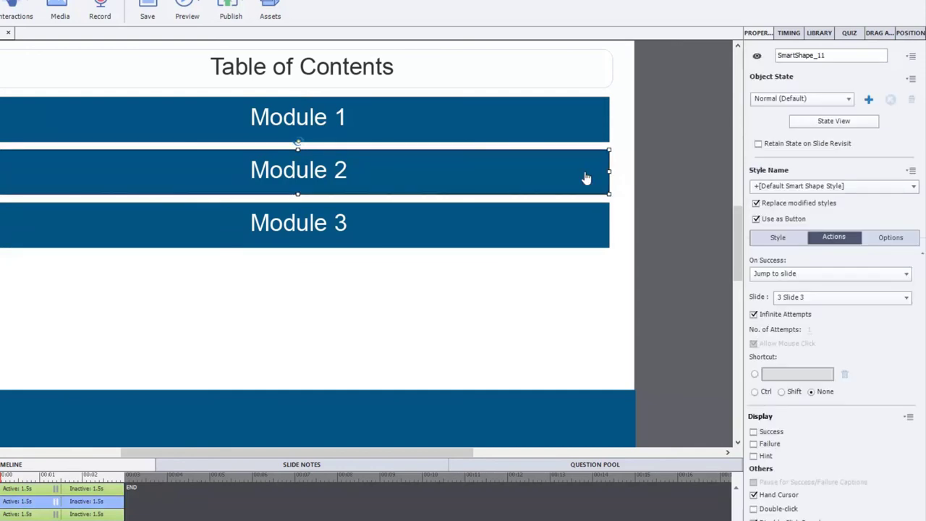
pyautogui.click(832, 299)
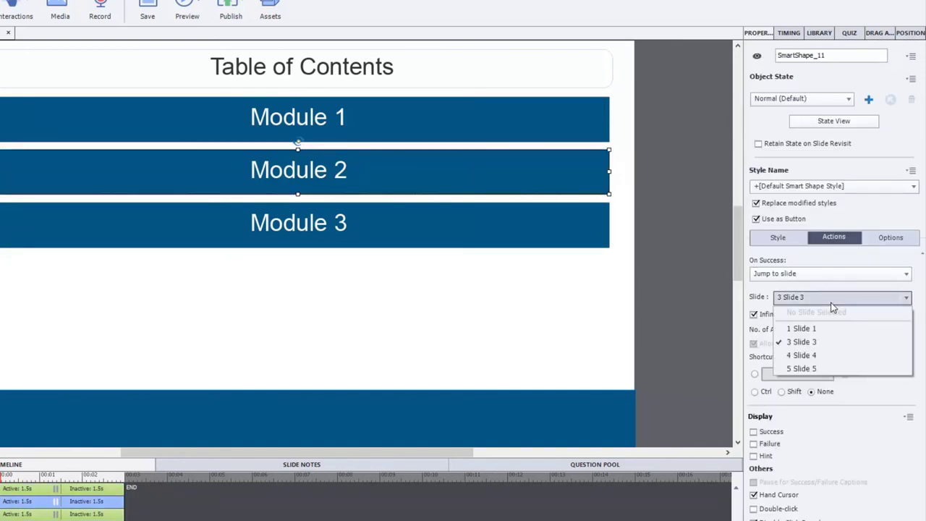
pyautogui.click(824, 353)
# Change the Module 3 button's jump destination to 5 Slide 5
pyautogui.click(582, 217)
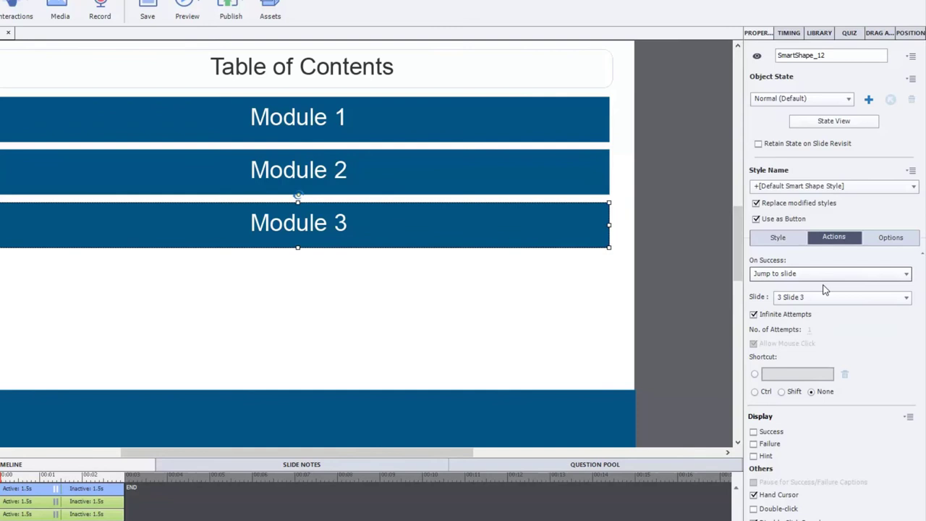
pyautogui.click(839, 297)
pyautogui.click(803, 368)
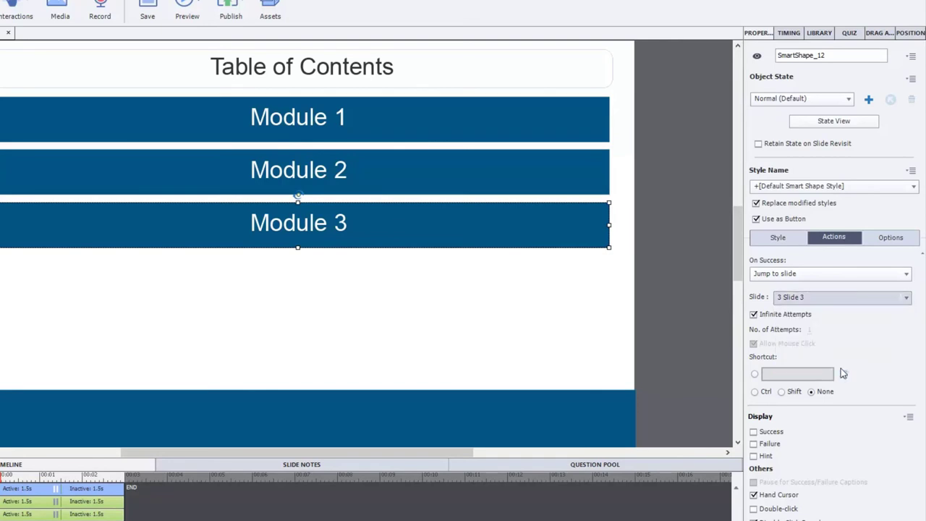
pyautogui.click(546, 331)
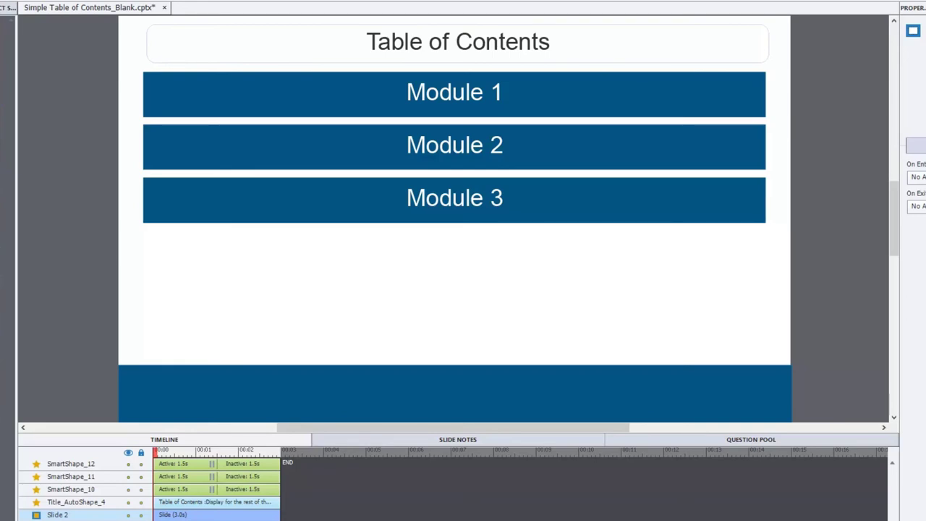
# Draw a small square with the rectangle smart shape on the Module 1 slide, below the title
pyautogui.press('Down')
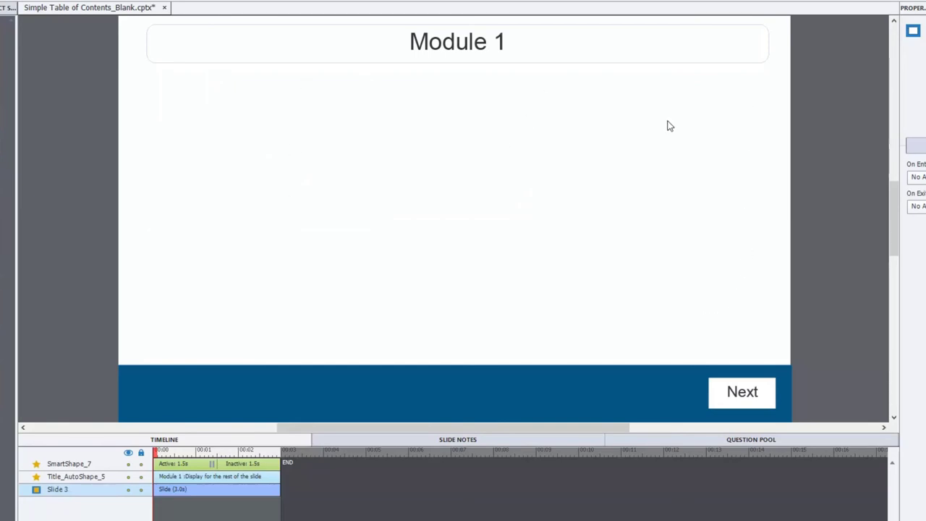
pyautogui.press('Up')
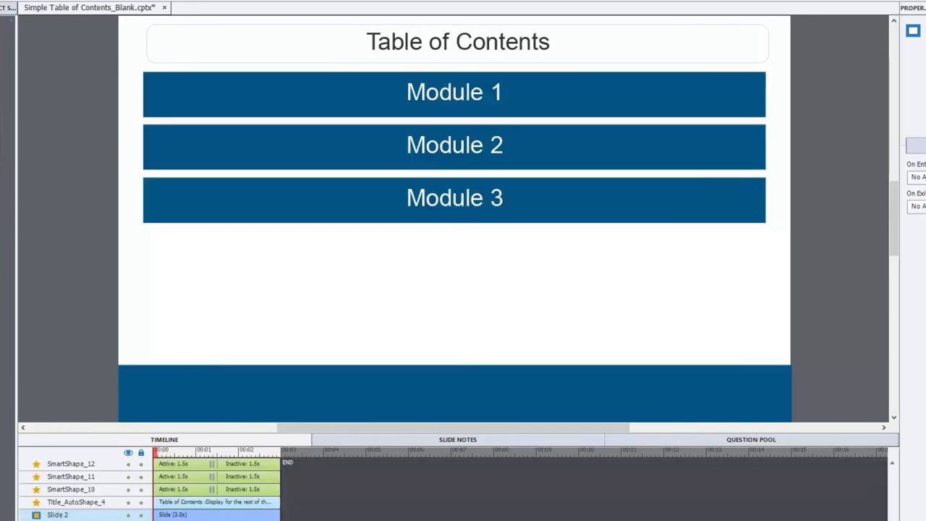
pyautogui.press('Down')
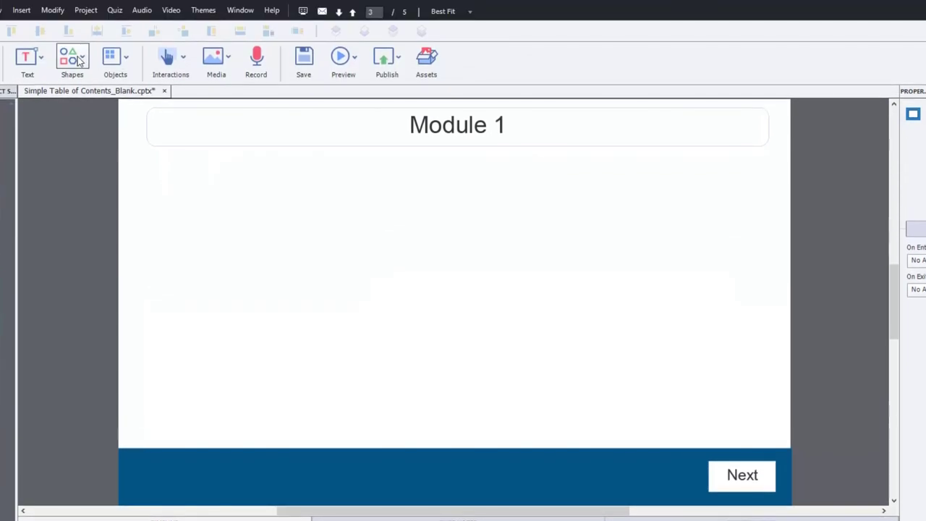
pyautogui.click(80, 59)
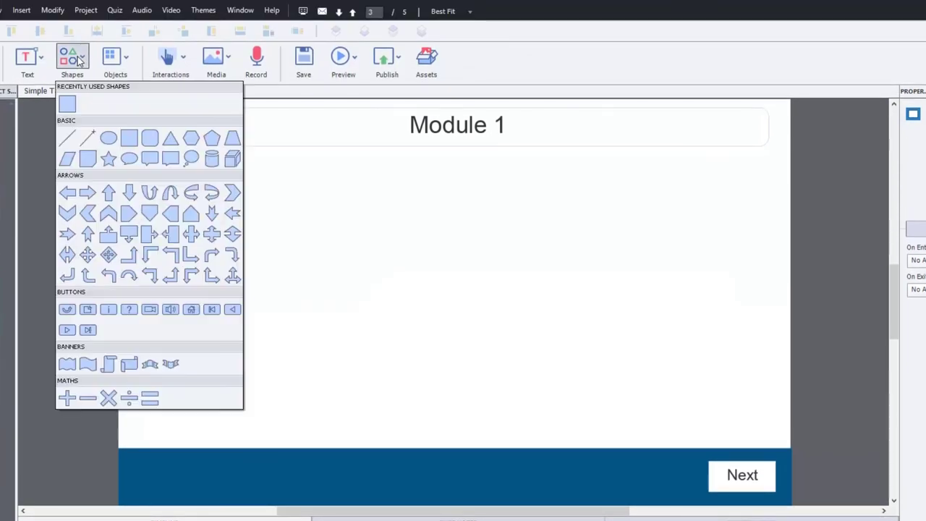
pyautogui.click(66, 105)
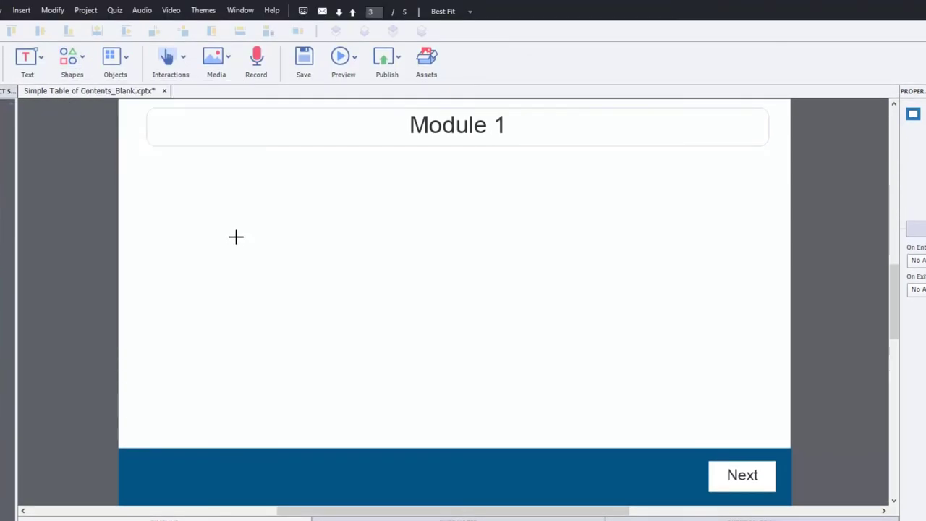
pyautogui.moveTo(222, 224); pyautogui.dragTo(263, 266)
# Match the square's fill and stroke to the footer's dark blue by sampling it, with the fill at 100% opacity
pyautogui.click(916, 405)
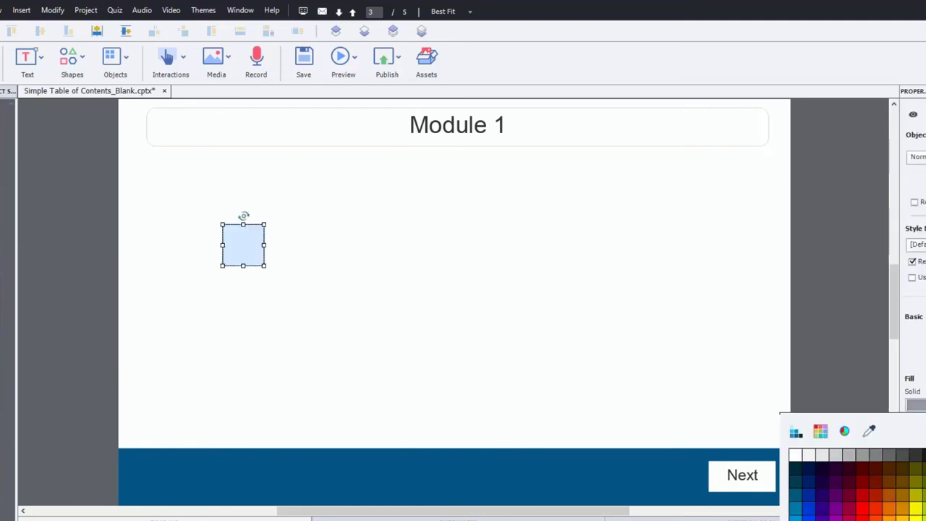
pyautogui.click(844, 430)
pyautogui.click(569, 493)
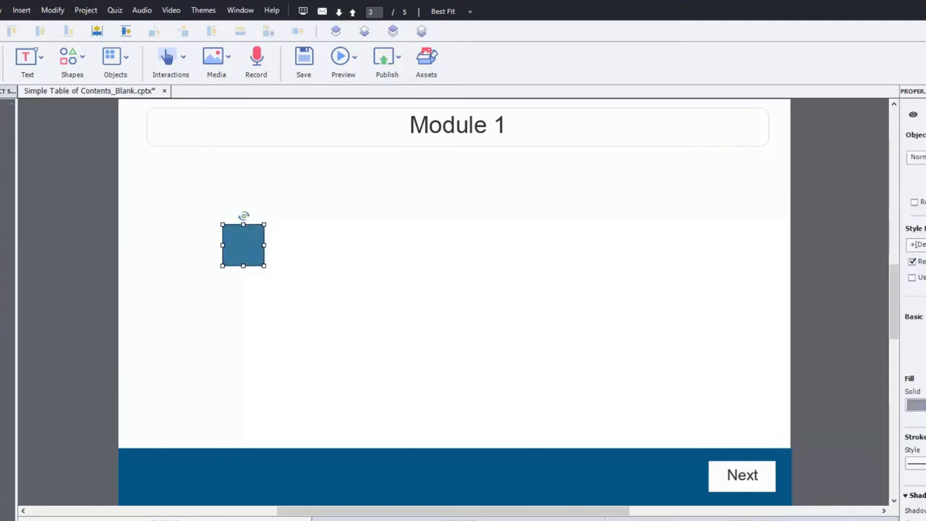
pyautogui.click(916, 405)
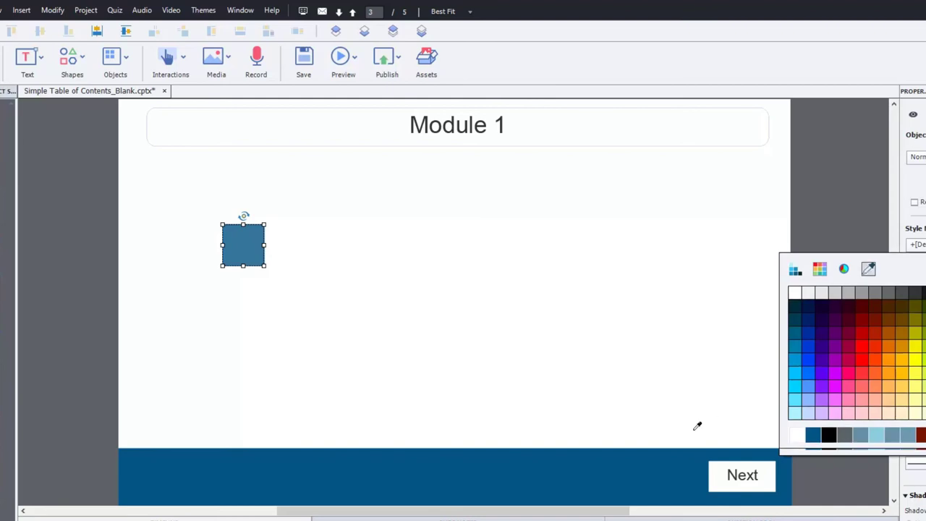
pyautogui.click(596, 483)
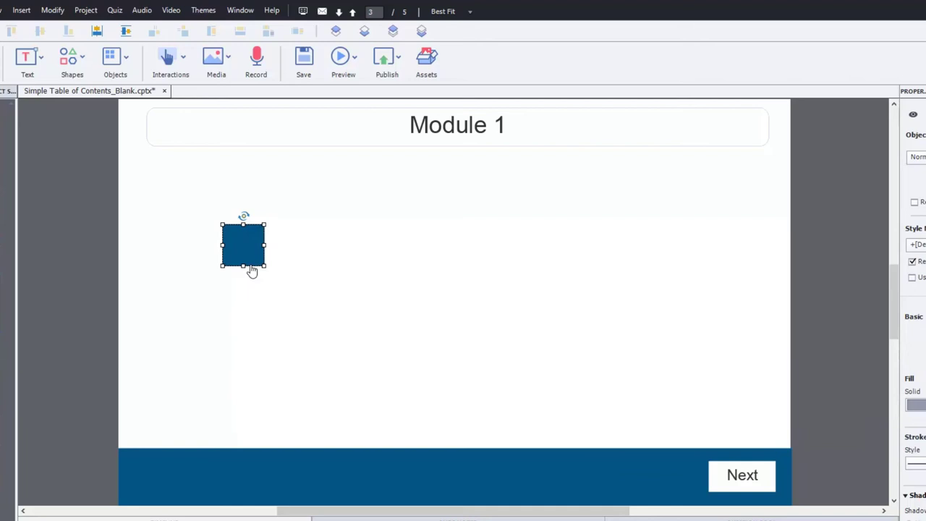
# Move the square onto the left end of the Module 1 title box and label it TOC
pyautogui.moveTo(244, 247); pyautogui.dragTo(169, 130)
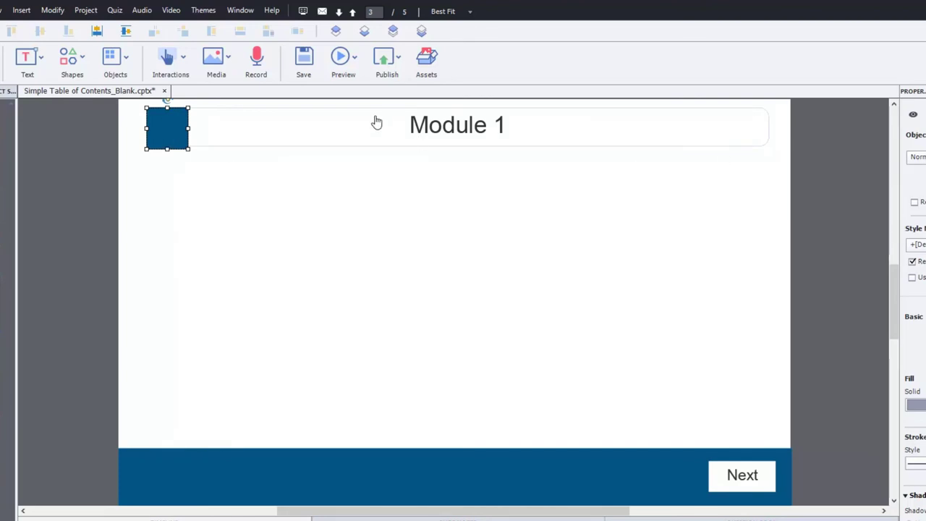
pyautogui.doubleClick(175, 131)
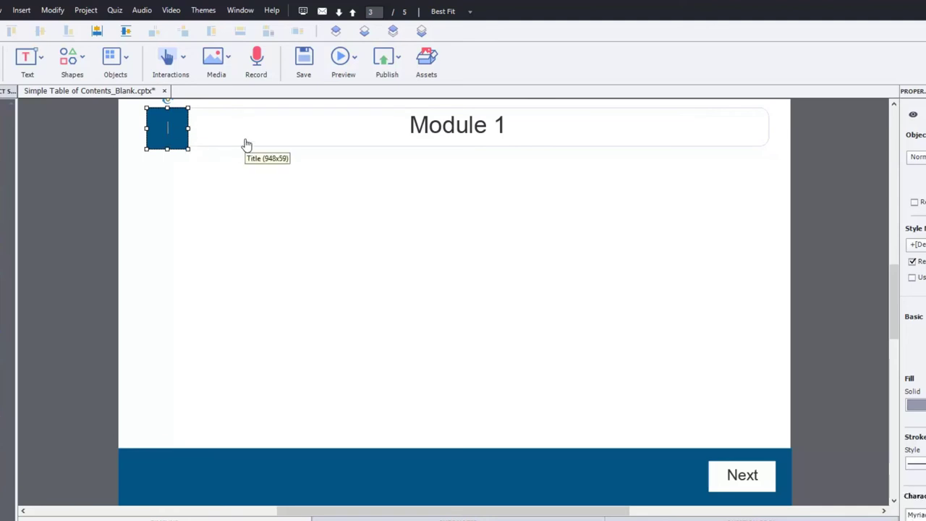
pyautogui.write('1')
# Format the TOC label in Arial, size 19, with its color sampled from the white Next button
pyautogui.hotkey('ctrl', 'a')
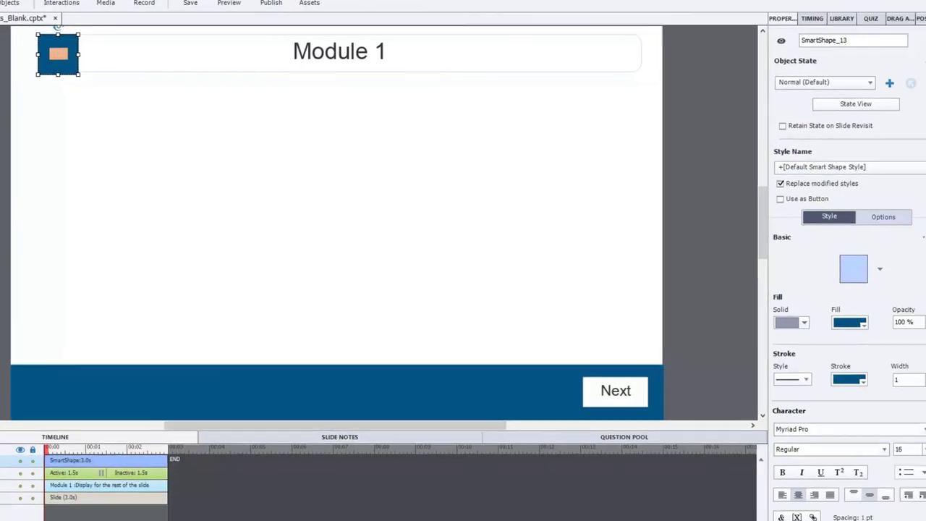
pyautogui.click(901, 520)
pyautogui.click(590, 382)
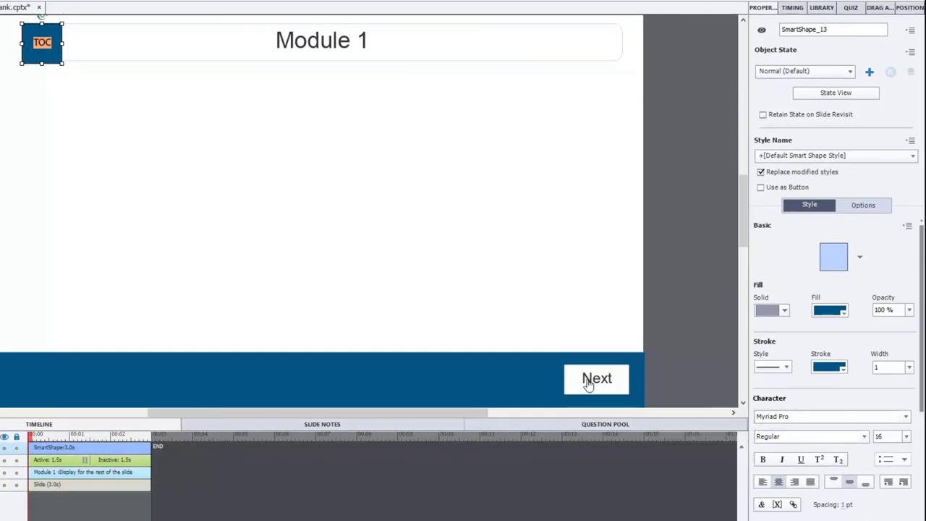
pyautogui.click(799, 418)
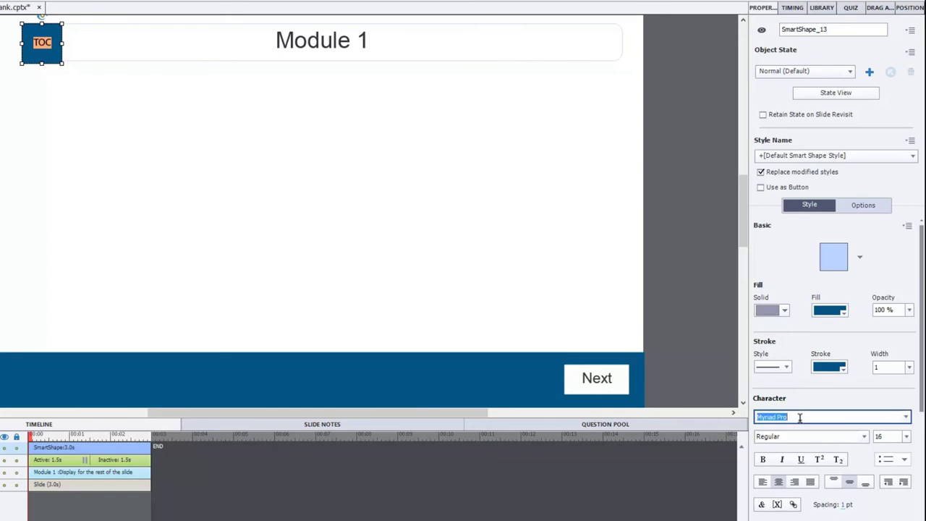
pyautogui.write('Arial')
pyautogui.press('Tab')
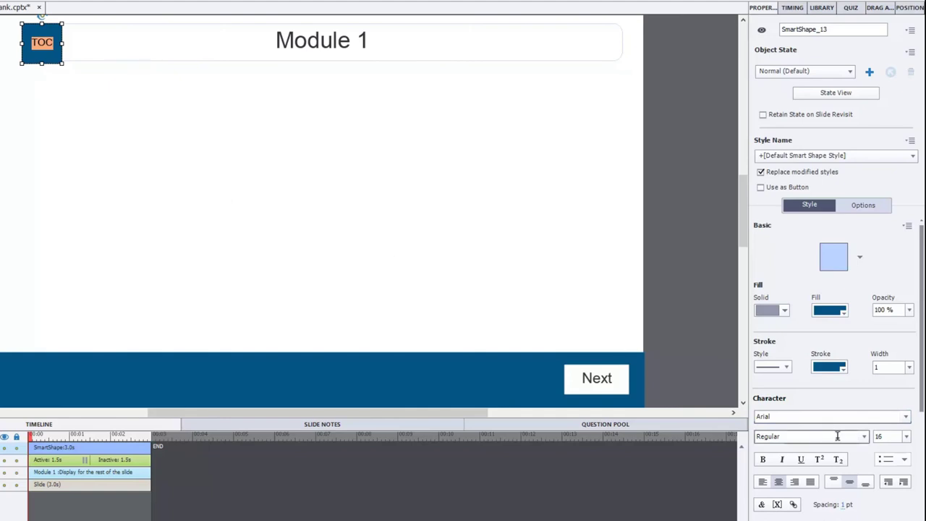
pyautogui.scroll(2, 890, 436)
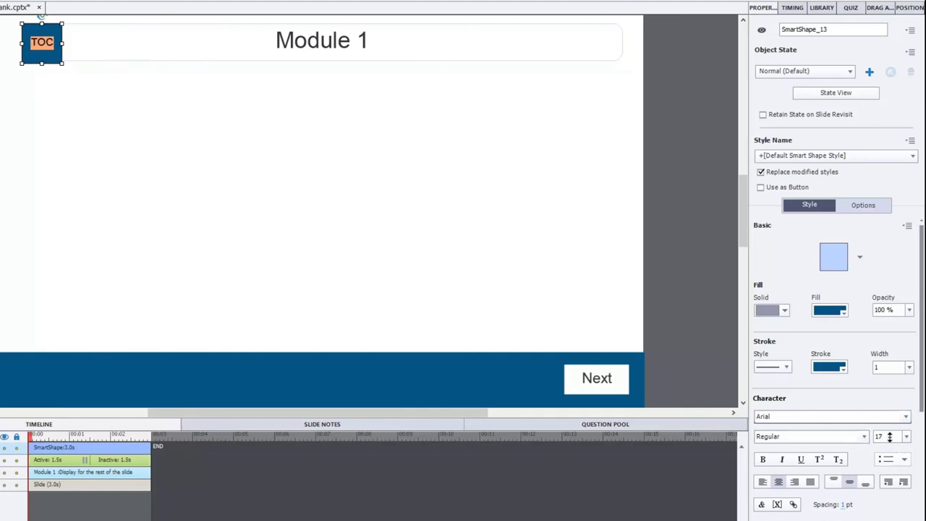
pyautogui.click(274, 195)
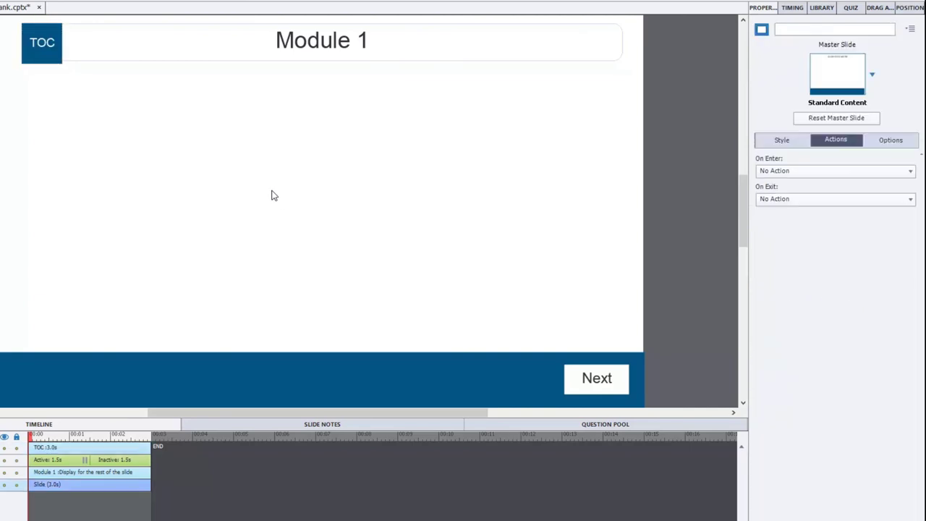
# Use the TOC square as a button that jumps to 2 Slide 2, with the hand cursor enabled and the click sound disabled
pyautogui.click(32, 46)
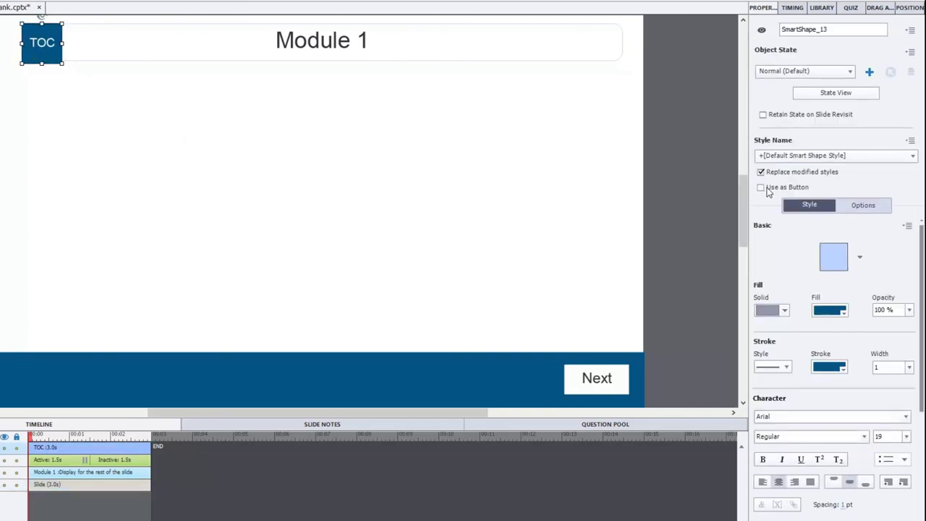
pyautogui.click(761, 187)
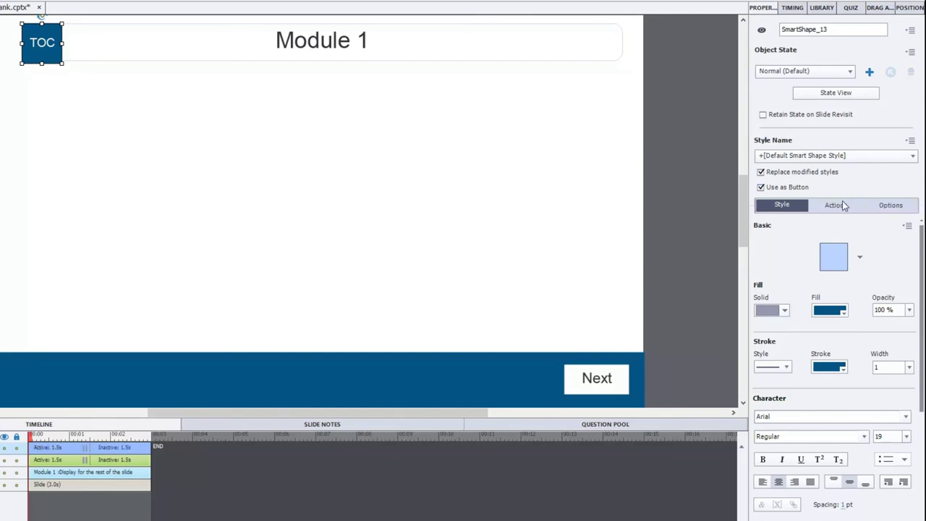
pyautogui.click(841, 208)
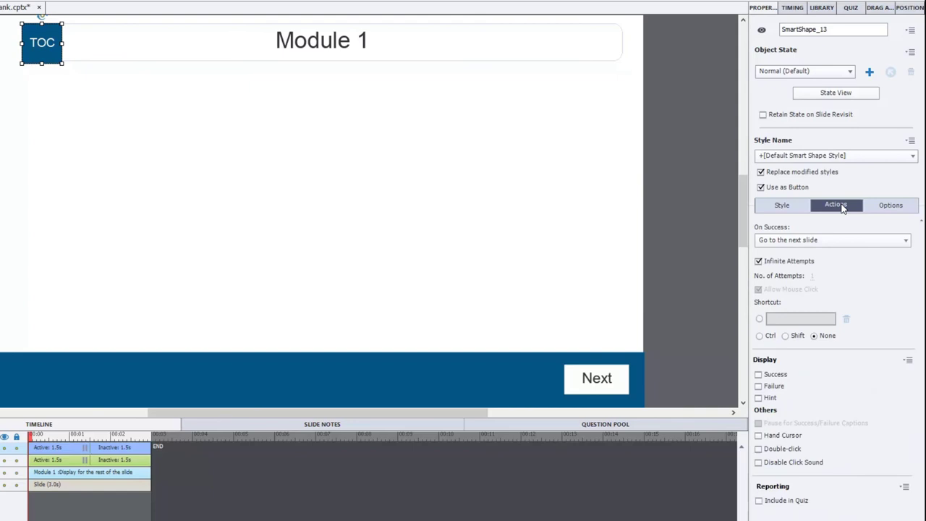
pyautogui.click(814, 242)
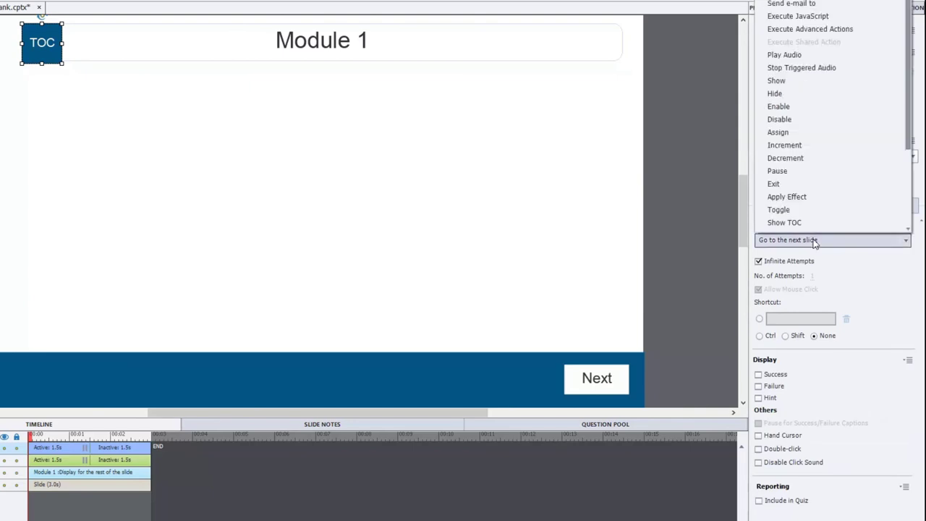
pyautogui.click(788, 68)
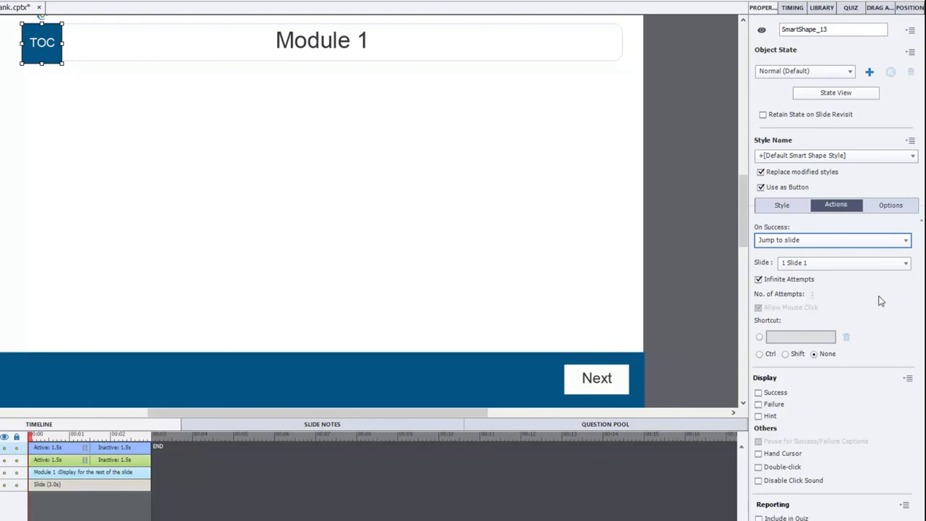
pyautogui.click(839, 263)
pyautogui.click(837, 306)
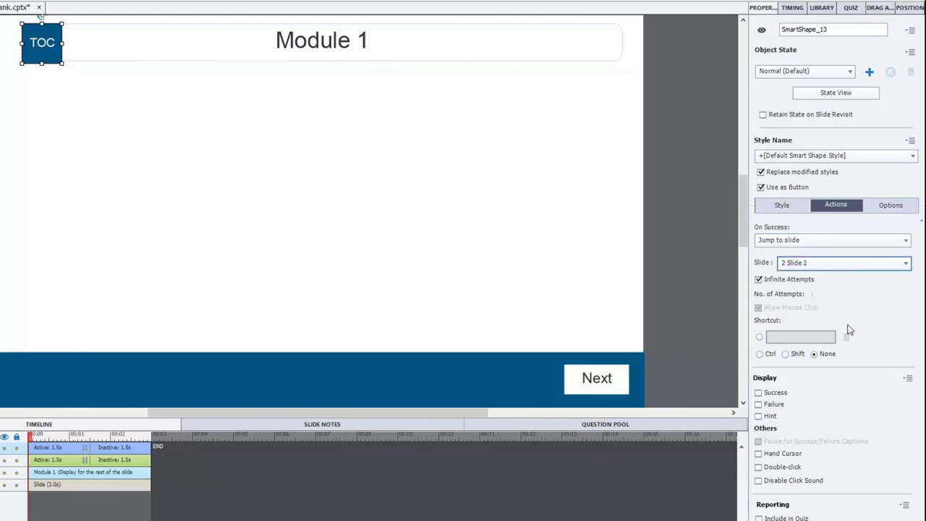
pyautogui.click(785, 456)
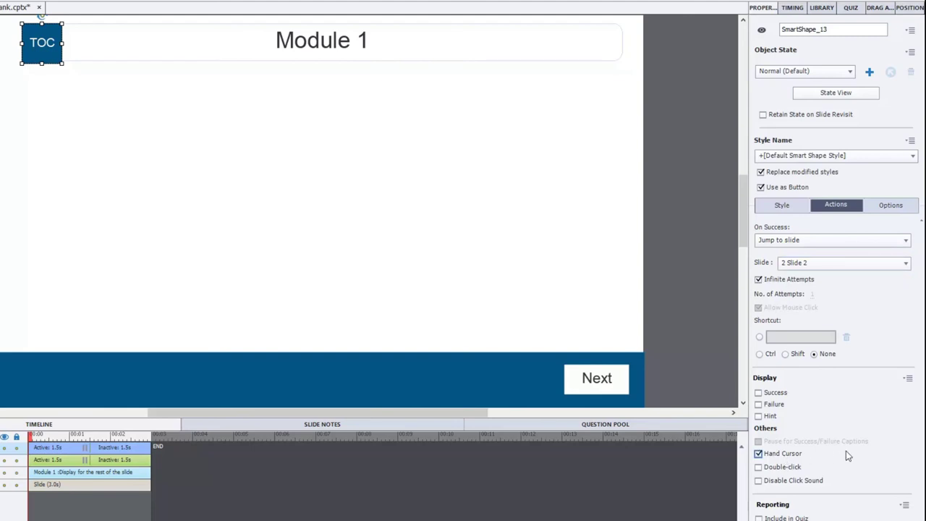
pyautogui.click(813, 483)
# Set the fill opacity of the TOC button's RollOver state to 50%
pyautogui.click(787, 208)
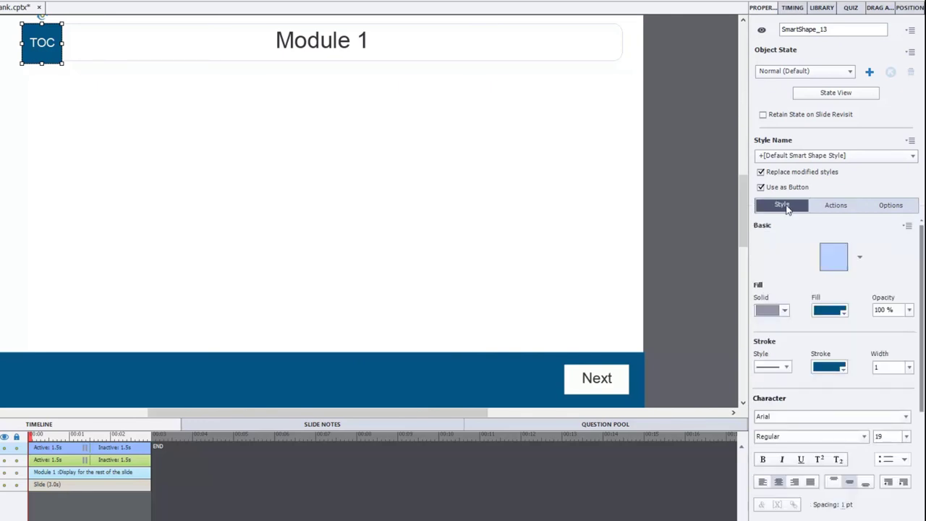
pyautogui.click(800, 72)
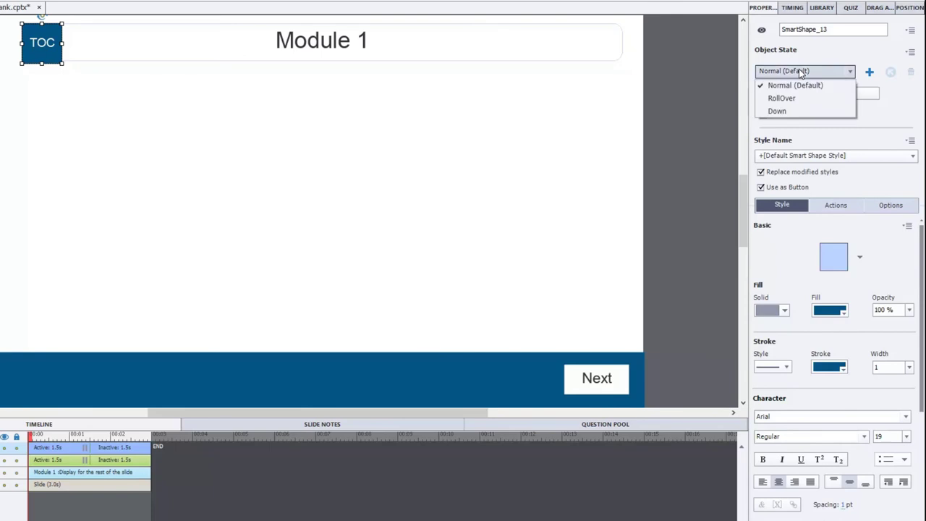
pyautogui.click(785, 98)
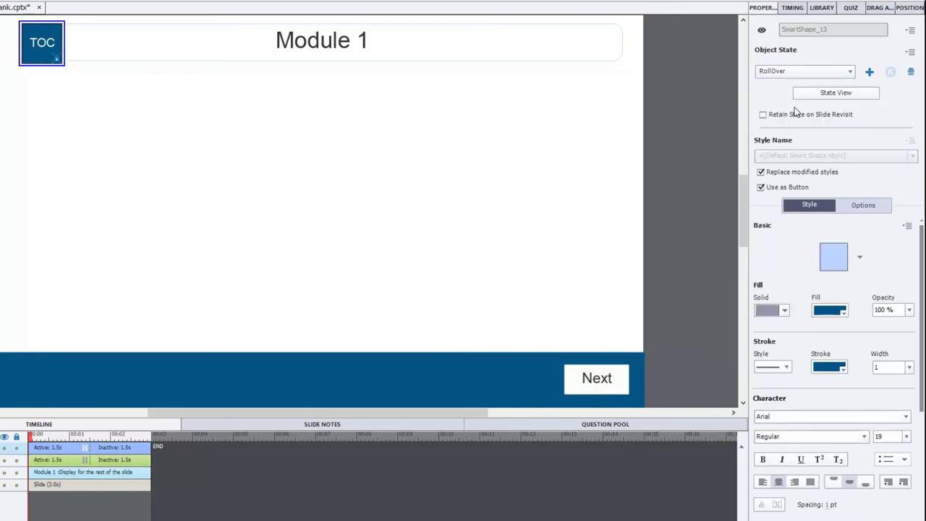
pyautogui.click(909, 309)
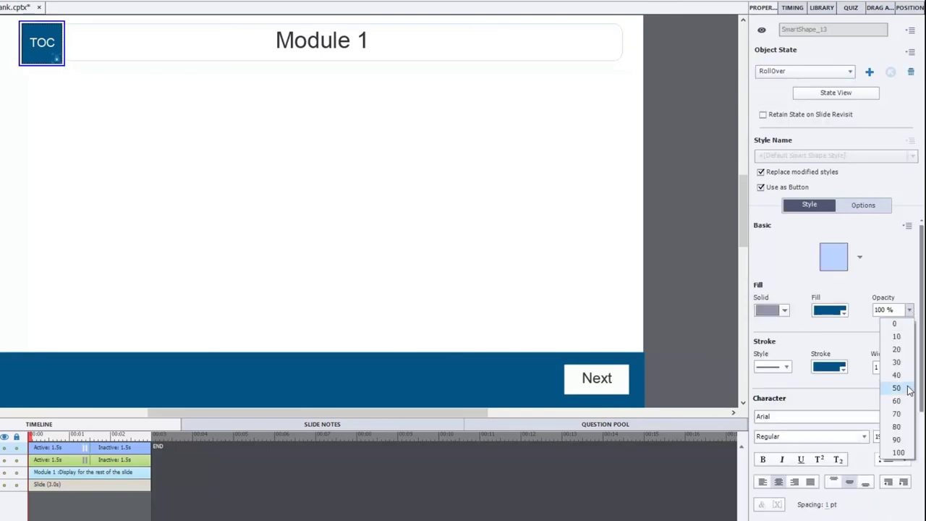
pyautogui.click(897, 388)
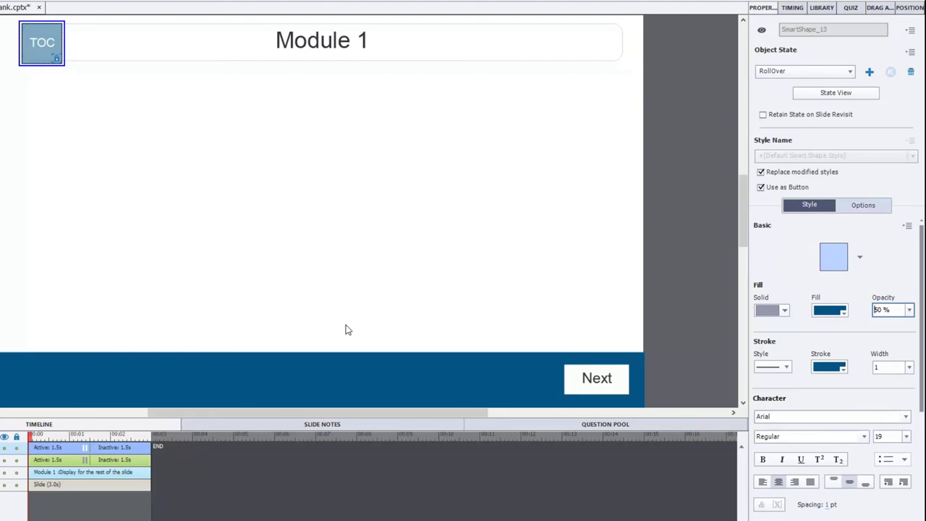
pyautogui.click(343, 235)
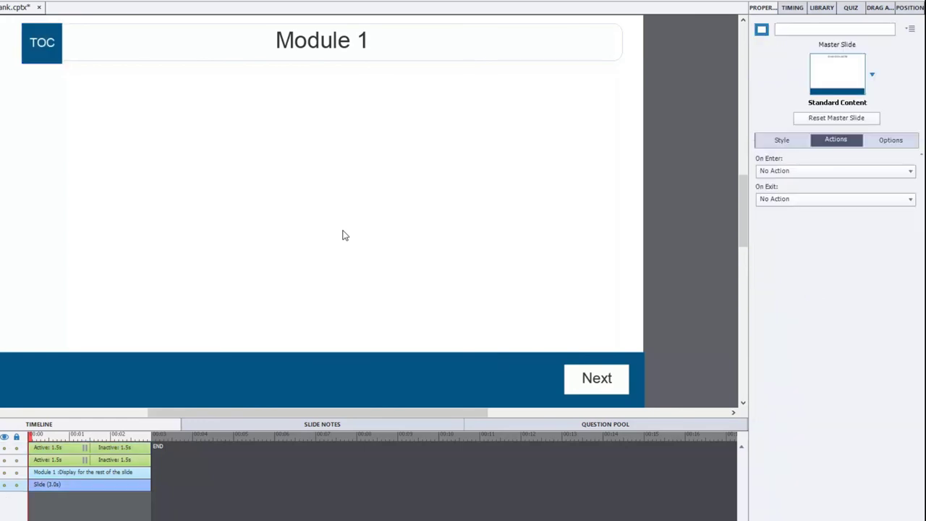
# Set the TOC button to display for the rest of the project and check it on the Module 2 and Module 3 slides
pyautogui.click(46, 56)
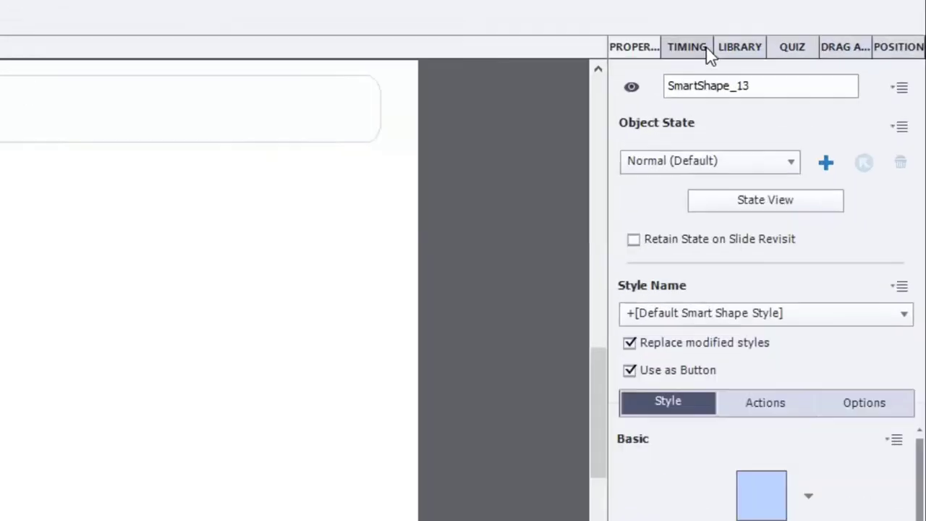
pyautogui.click(792, 8)
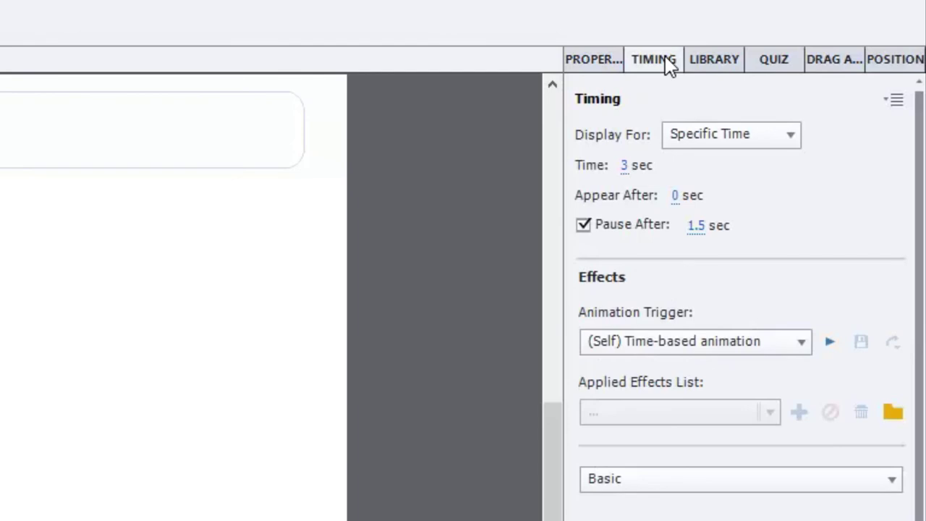
pyautogui.click(721, 135)
pyautogui.click(739, 217)
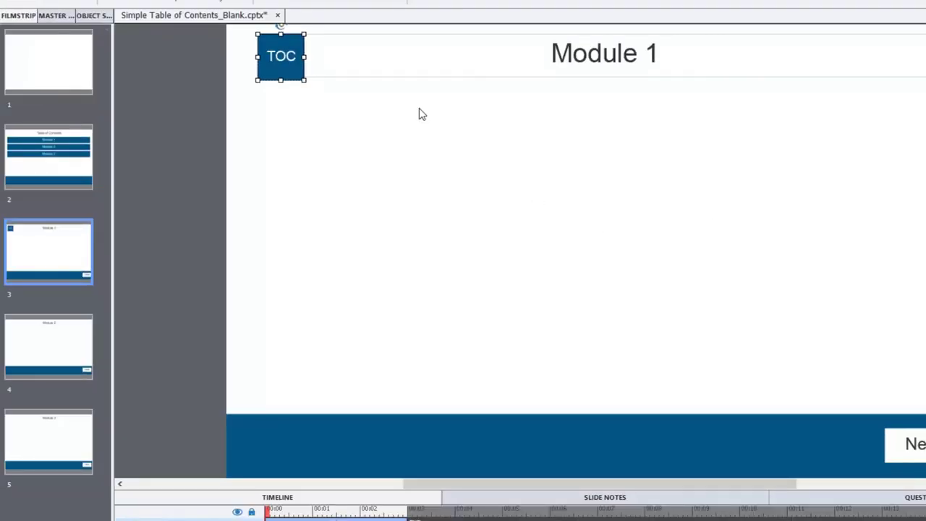
pyautogui.click(22, 361)
pyautogui.click(41, 444)
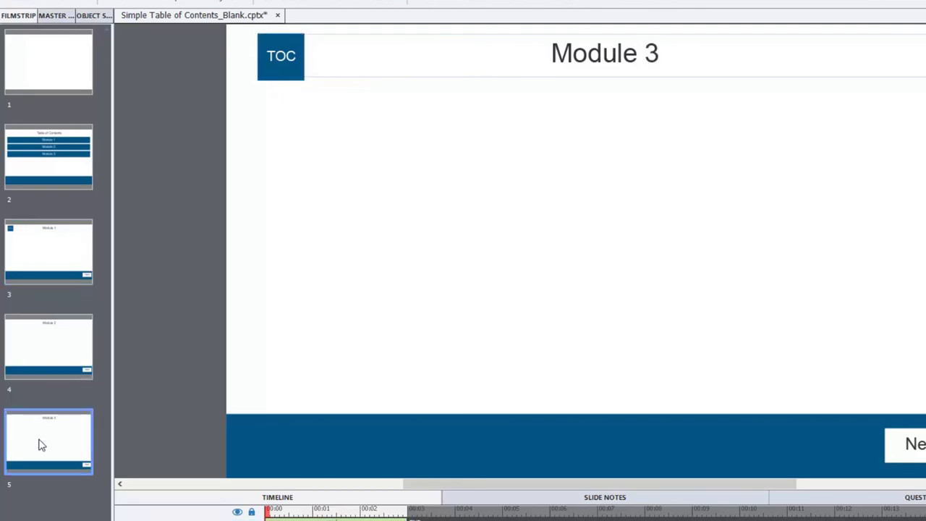
pyautogui.click(47, 239)
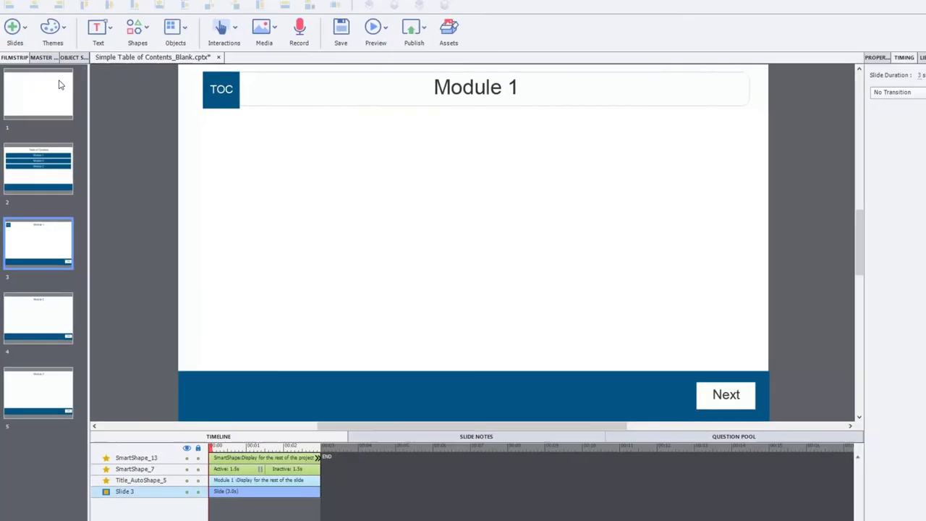
pyautogui.click(76, 50)
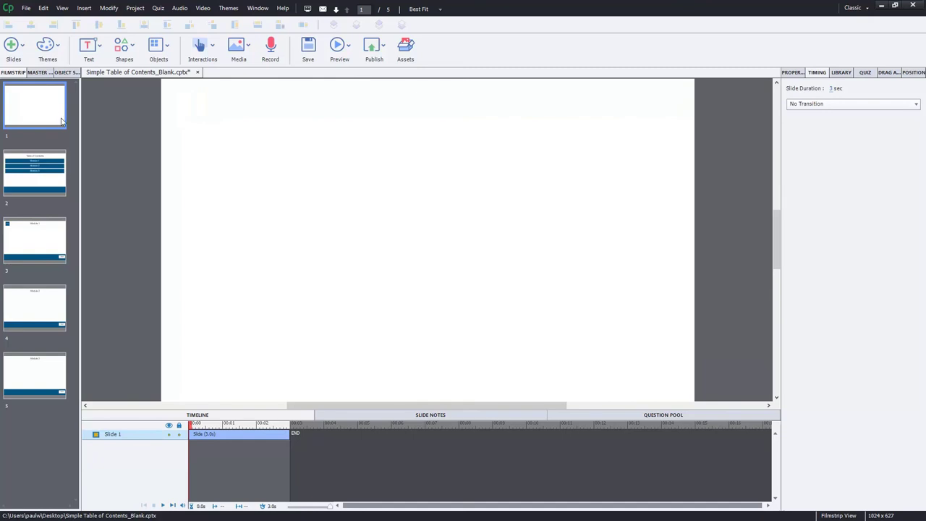
pyautogui.click(48, 243)
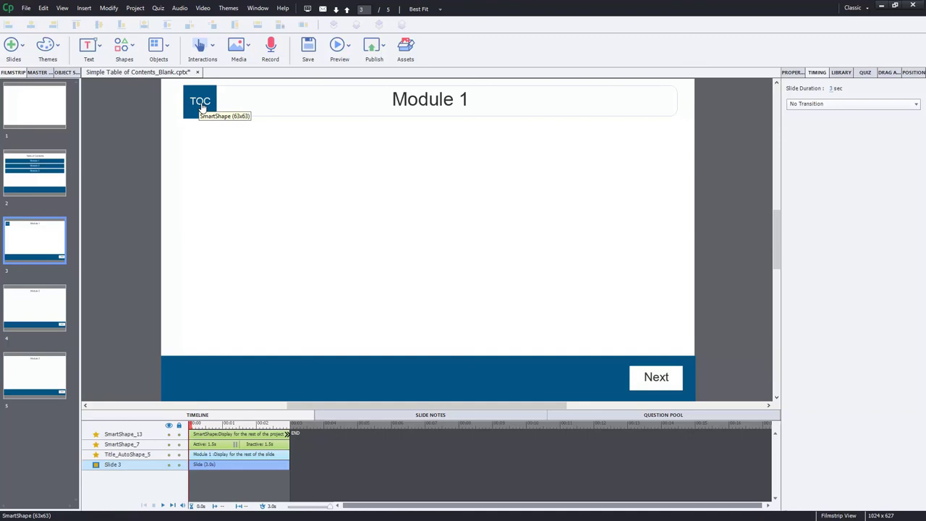
pyautogui.click(53, 168)
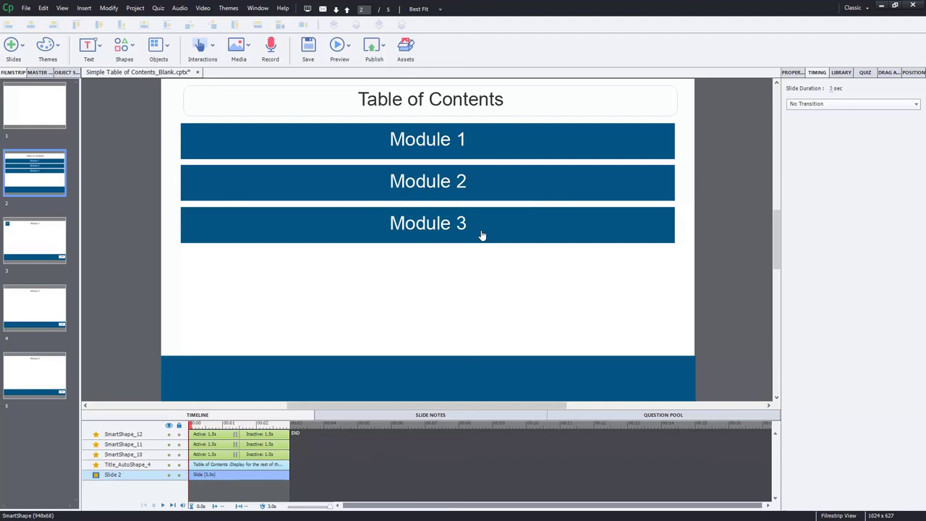
pyautogui.click(350, 47)
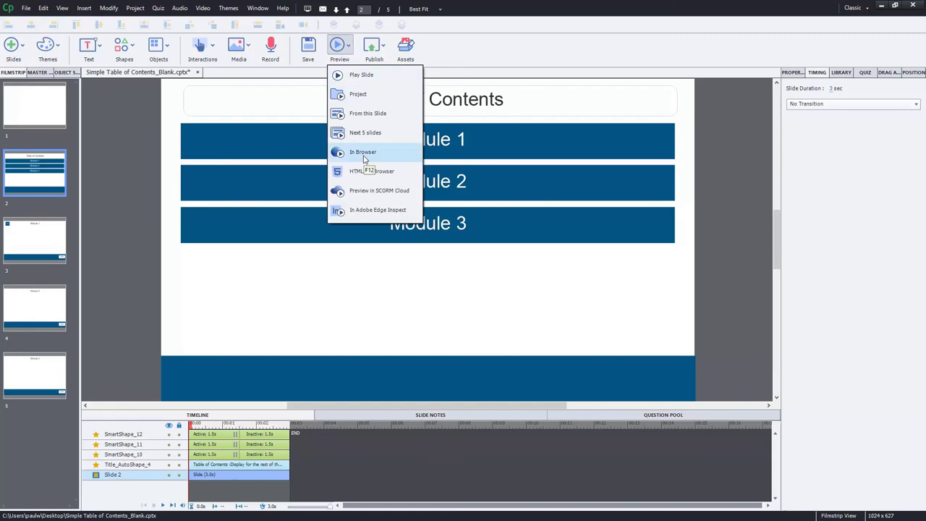
pyautogui.click(162, 305)
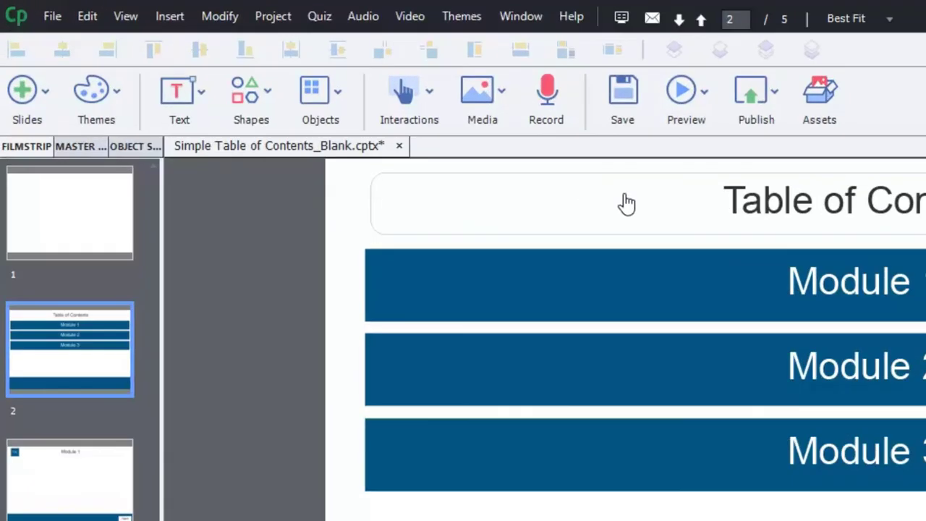
# Turn off Show Playback Control in the project's Skin Editor and close the editor
pyautogui.click(273, 15)
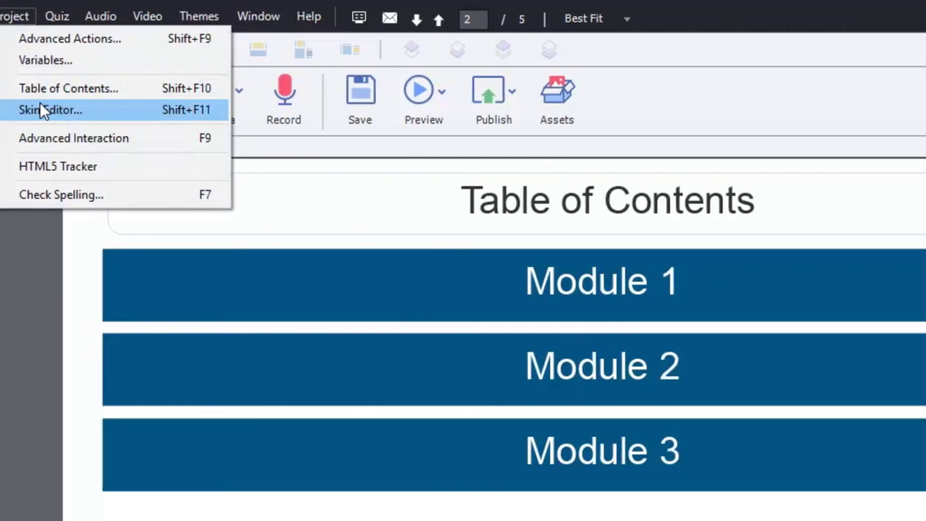
pyautogui.click(44, 109)
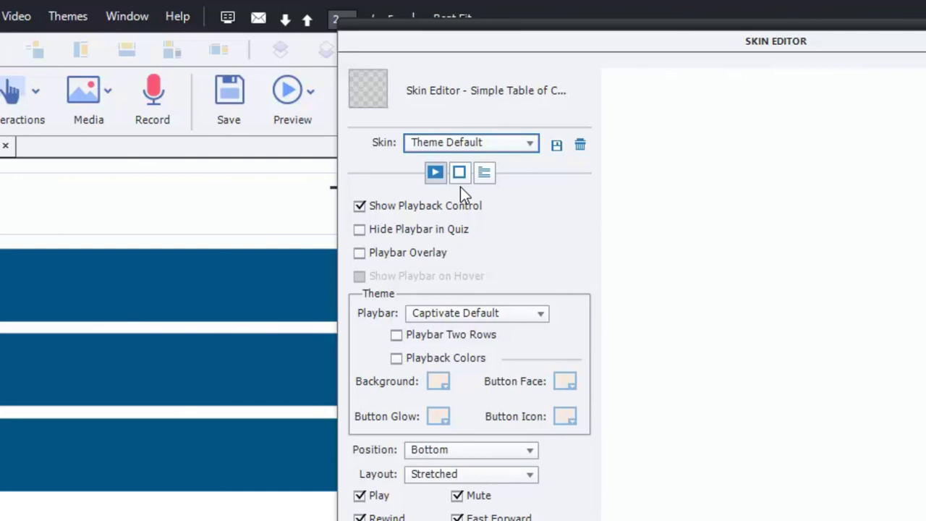
pyautogui.click(360, 206)
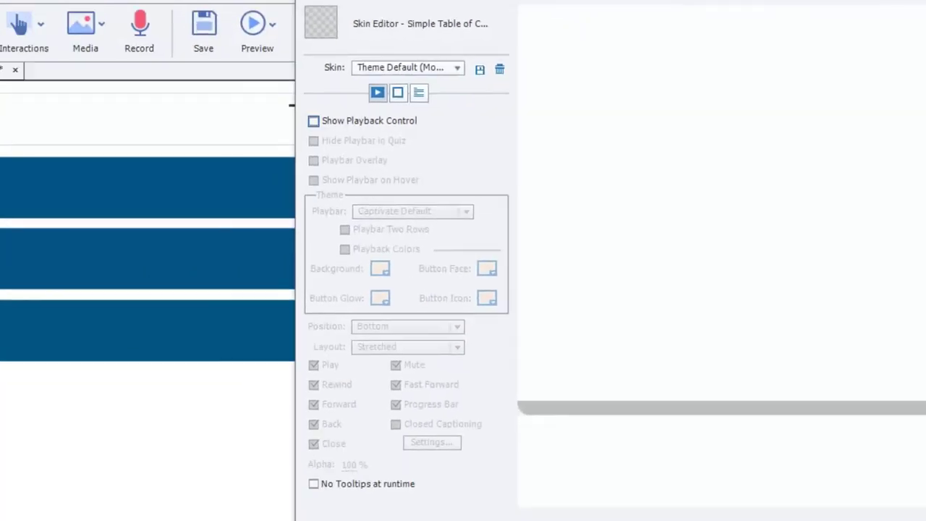
pyautogui.click(824, 15)
# Preview the project in a maximized browser window and test the Next button on Module 1 and the TOC button
pyautogui.click(268, 29)
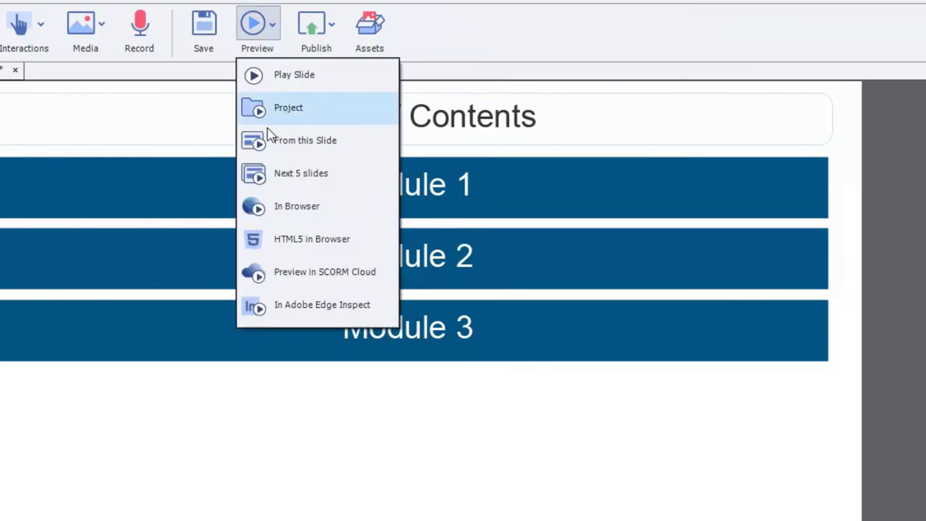
pyautogui.click(269, 208)
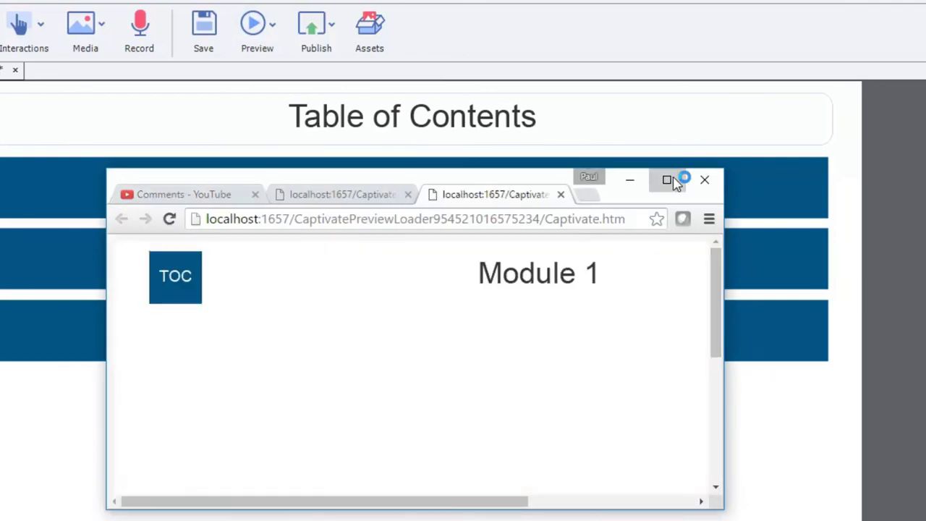
pyautogui.click(680, 178)
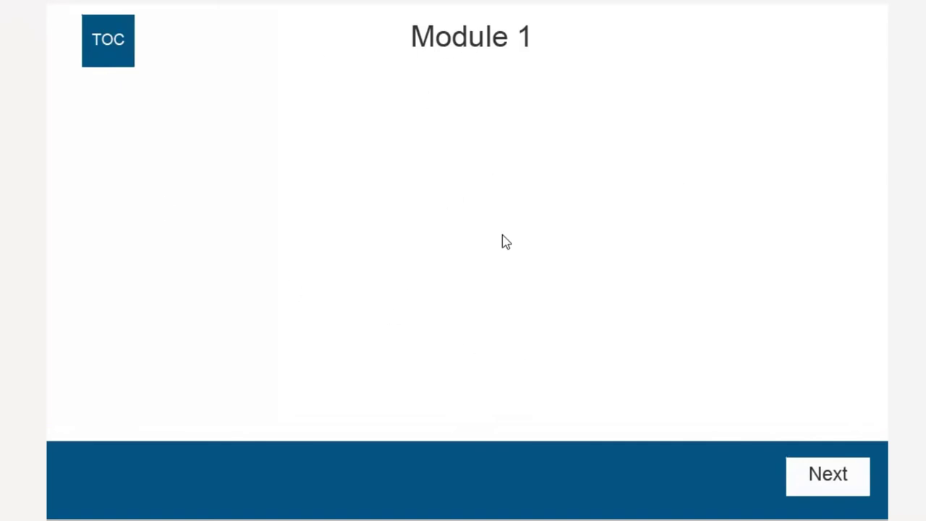
pyautogui.click(826, 490)
pyautogui.click(112, 53)
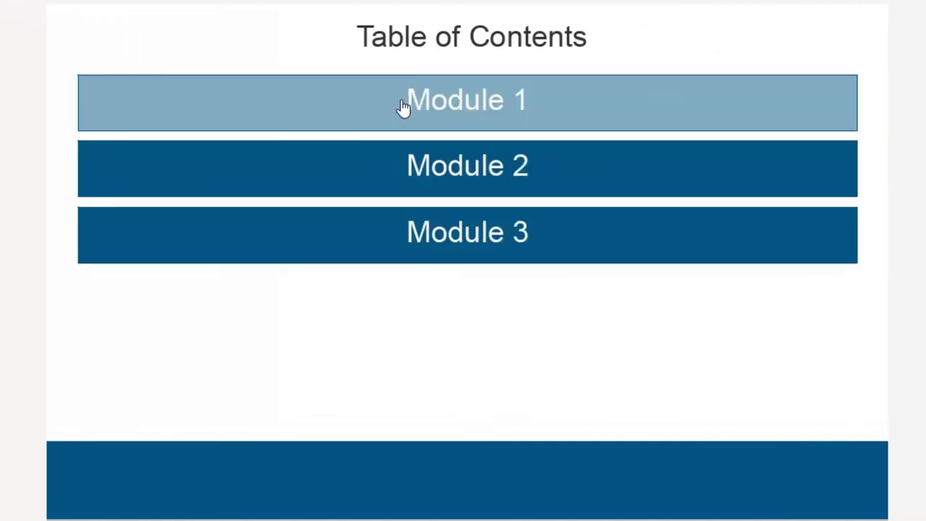
# Test the Module 1 and Module 2 buttons on the Table of Contents slide, returning with the TOC button each time
pyautogui.click(572, 115)
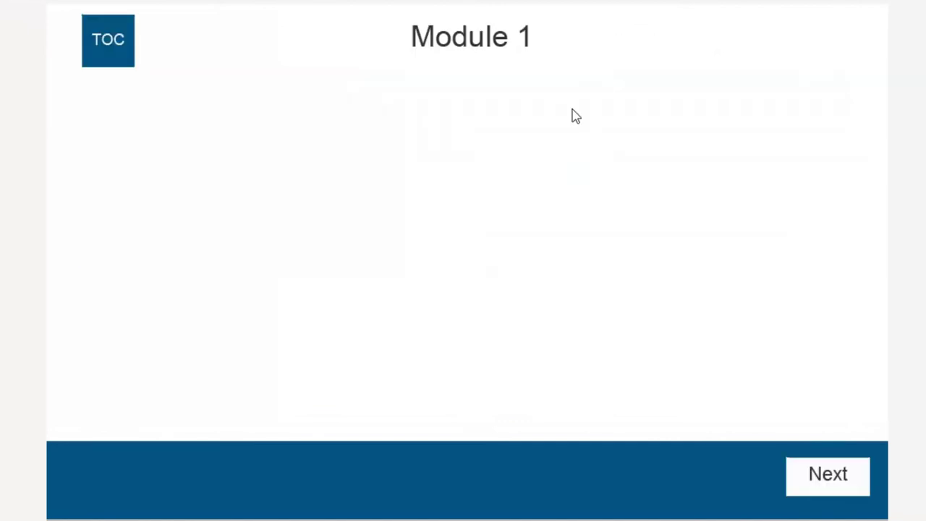
pyautogui.click(120, 51)
pyautogui.click(627, 186)
pyautogui.click(110, 48)
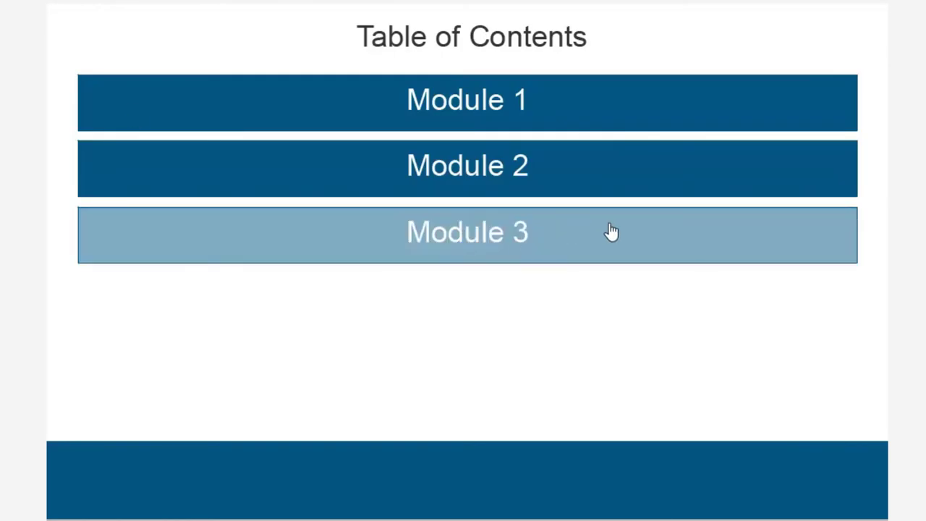